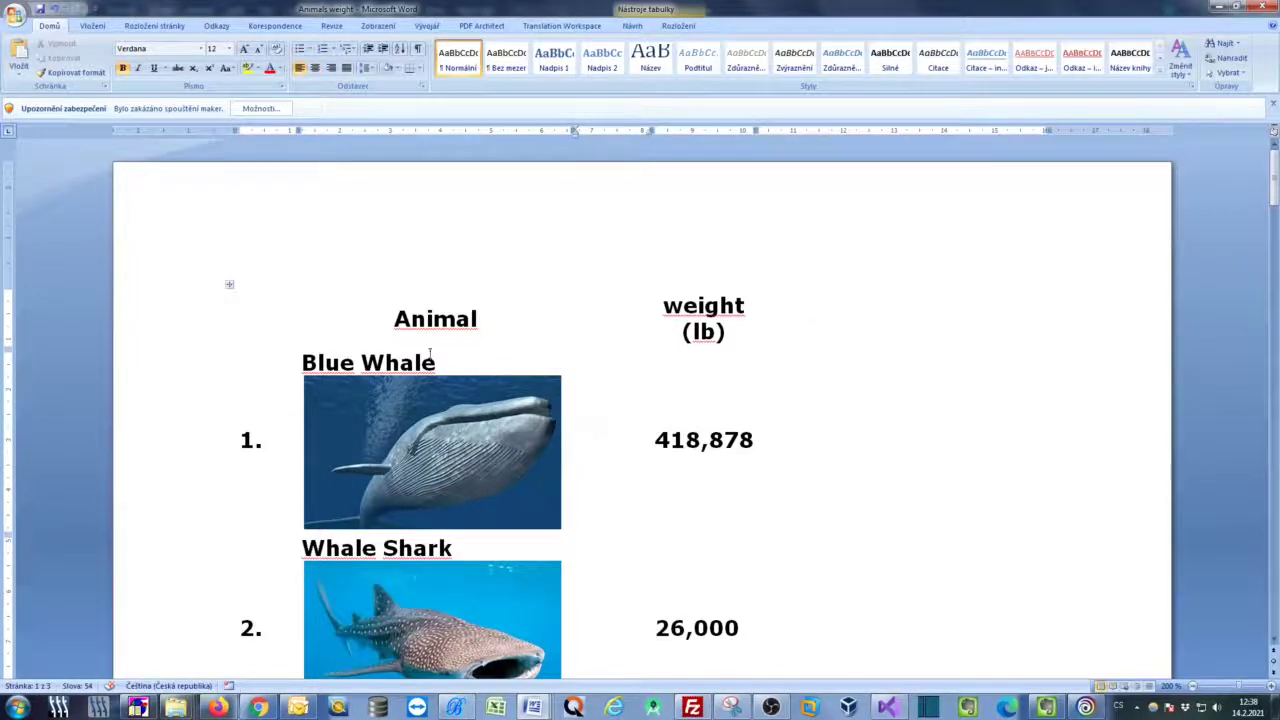
Step: Scroll down through the animal weight list to review the pound values
scroll(430, 352, "down", 4)
scroll(440, 355, "down", 4)
scroll(453, 357, "down", 4)
scroll(453, 428, "down", 4)
scroll(452, 400, "down", 4)
scroll(451, 360, "down", 4)
scroll(451, 362, "down", 4)
scroll(451, 361, "down", 3)
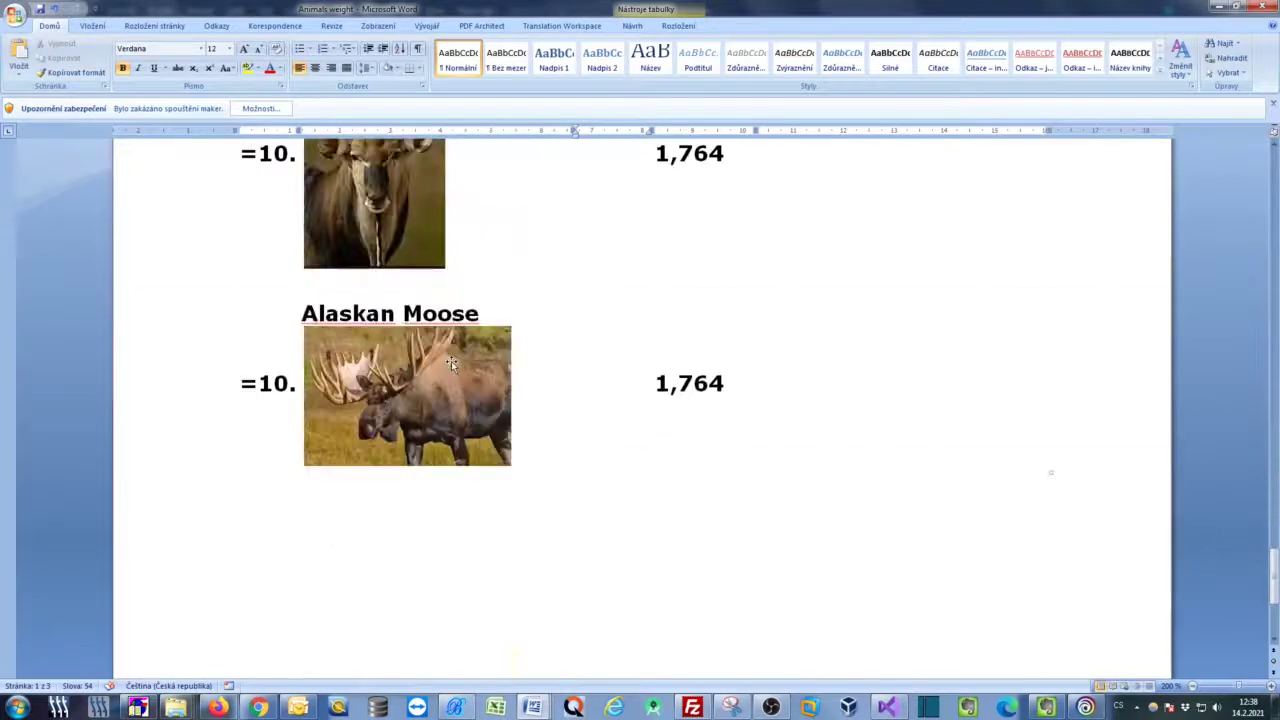
Step: Scroll back to the top and briefly select the Blue Whale weight 418,878
scroll(451, 361, "up", 2)
scroll(451, 361, "up", 4)
scroll(450, 366, "up", 5)
scroll(450, 366, "up", 4)
scroll(450, 366, "up", 5)
scroll(450, 370, "up", 5)
scroll(450, 390, "up", 5)
scroll(450, 390, "up", 3)
left_click_drag(655, 440, 753, 440)
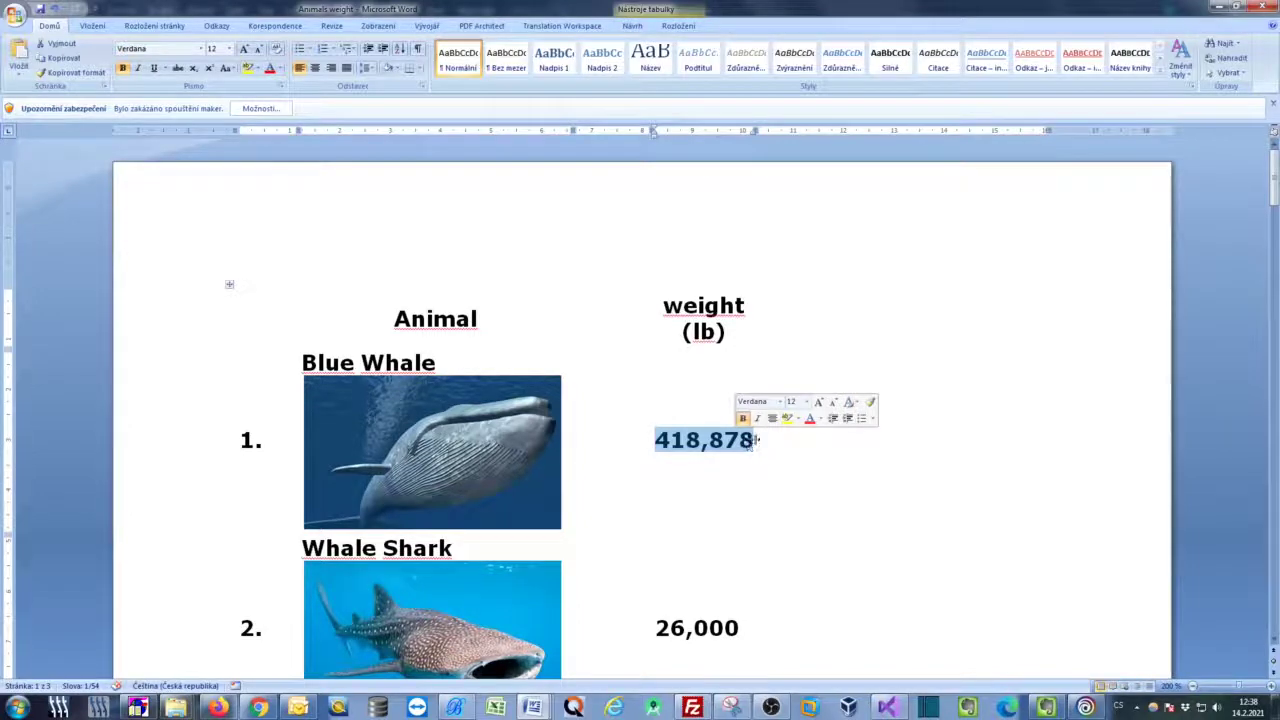
left_click(717, 443)
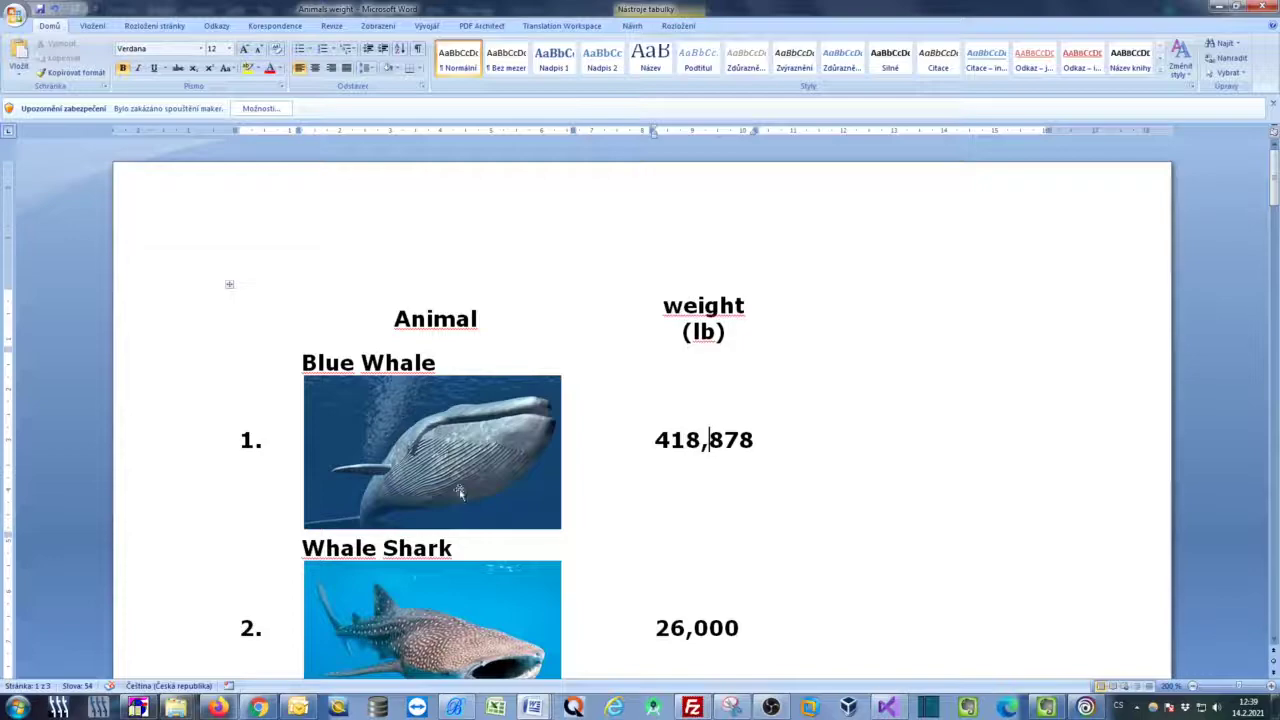
Step: Set Bohemicus unit conversion 1 to pounds→kilograms with a decimal separator, then minimize it
left_click(455, 708)
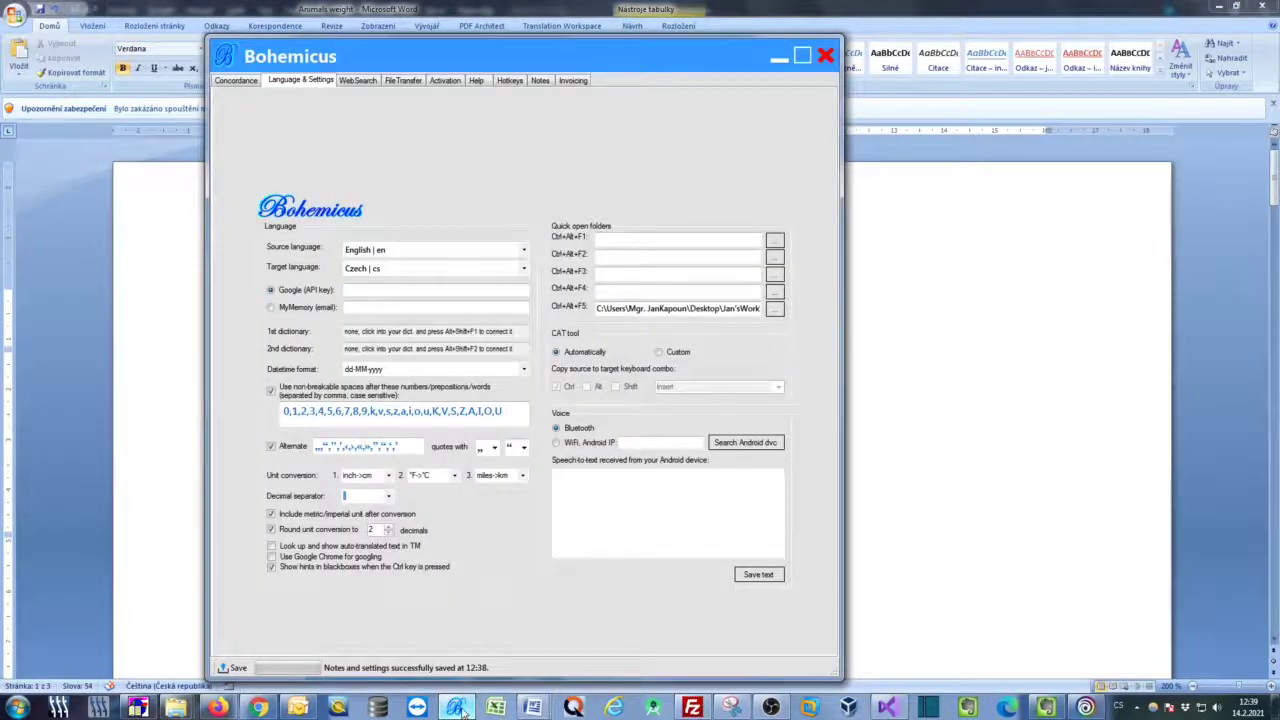
left_click(389, 477)
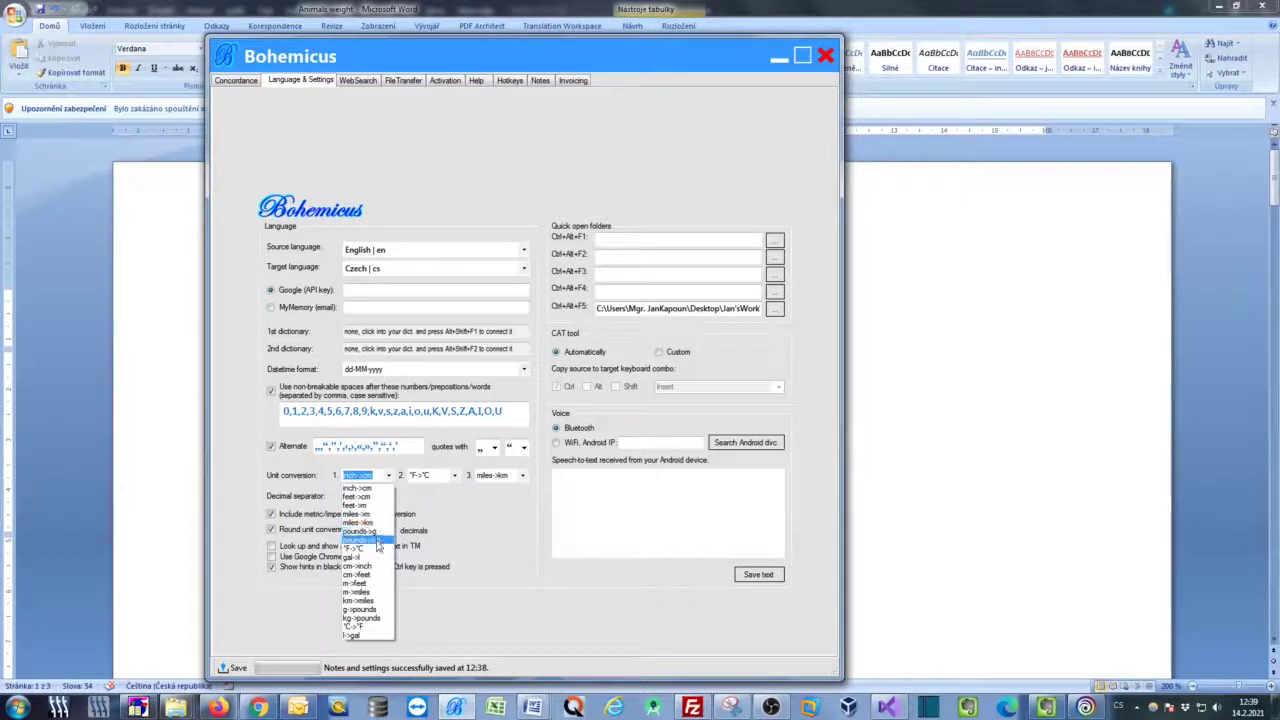
left_click(377, 541)
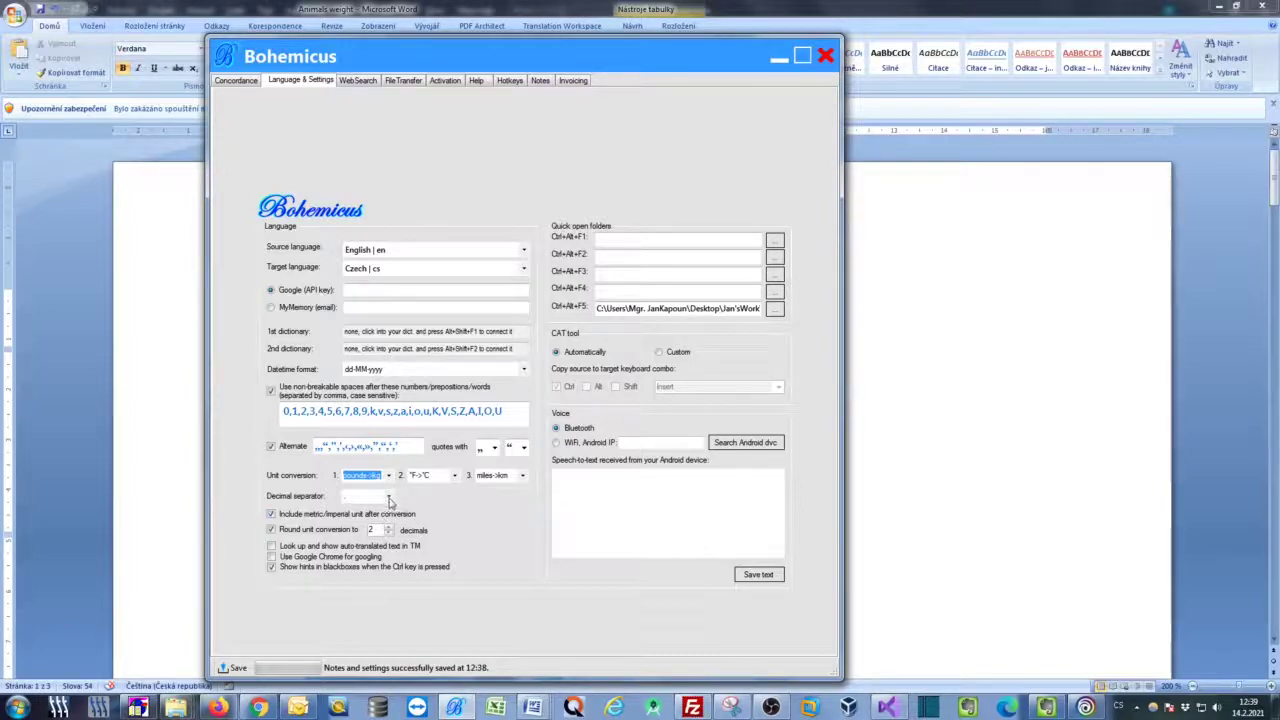
left_click(389, 500)
left_click(354, 514)
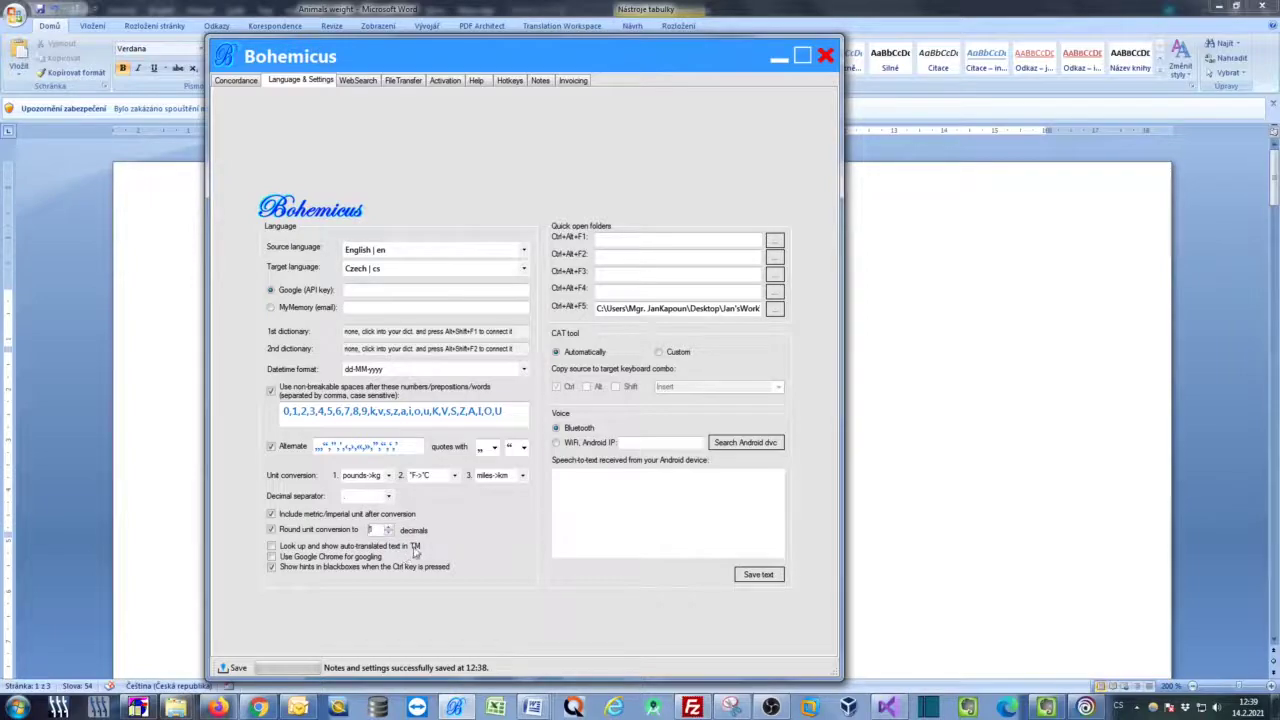
left_click(782, 57)
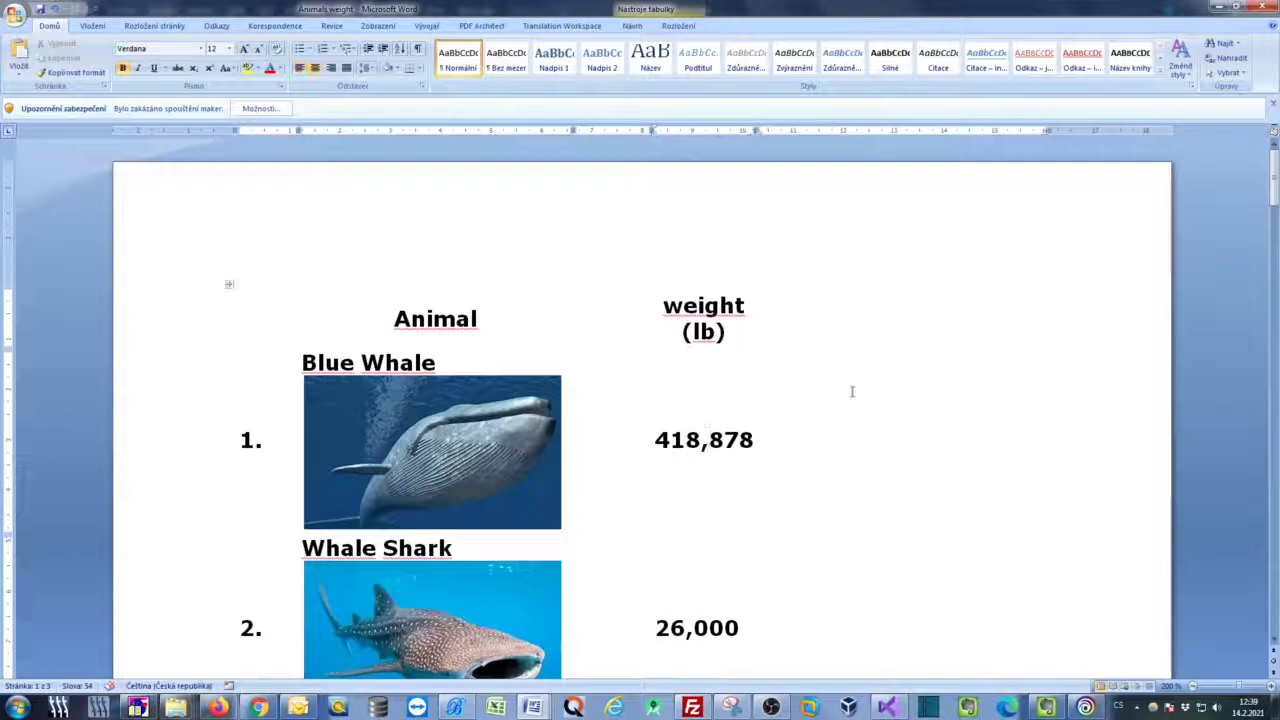
Step: Convert the Blue Whale (418,878) and Whale Shark (26,000) weights to kilograms with Ctrl+Alt+F6
left_click(670, 440)
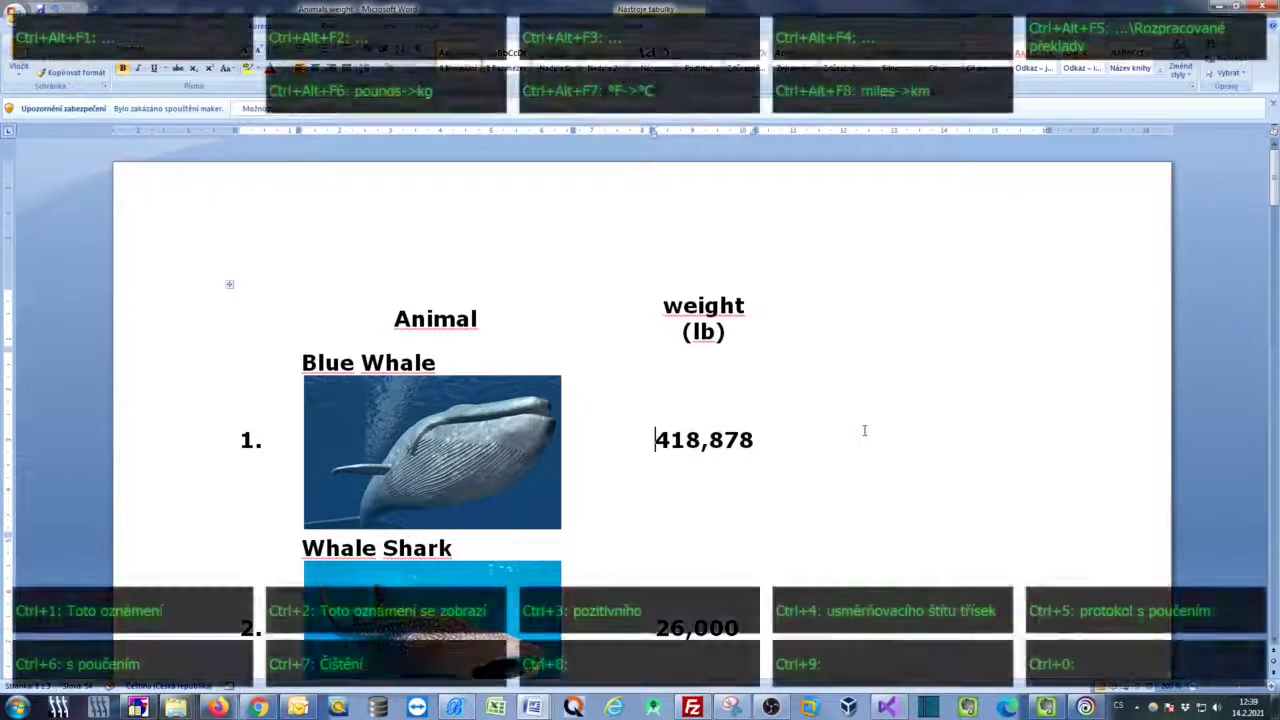
key("ctrl+shift+Right")
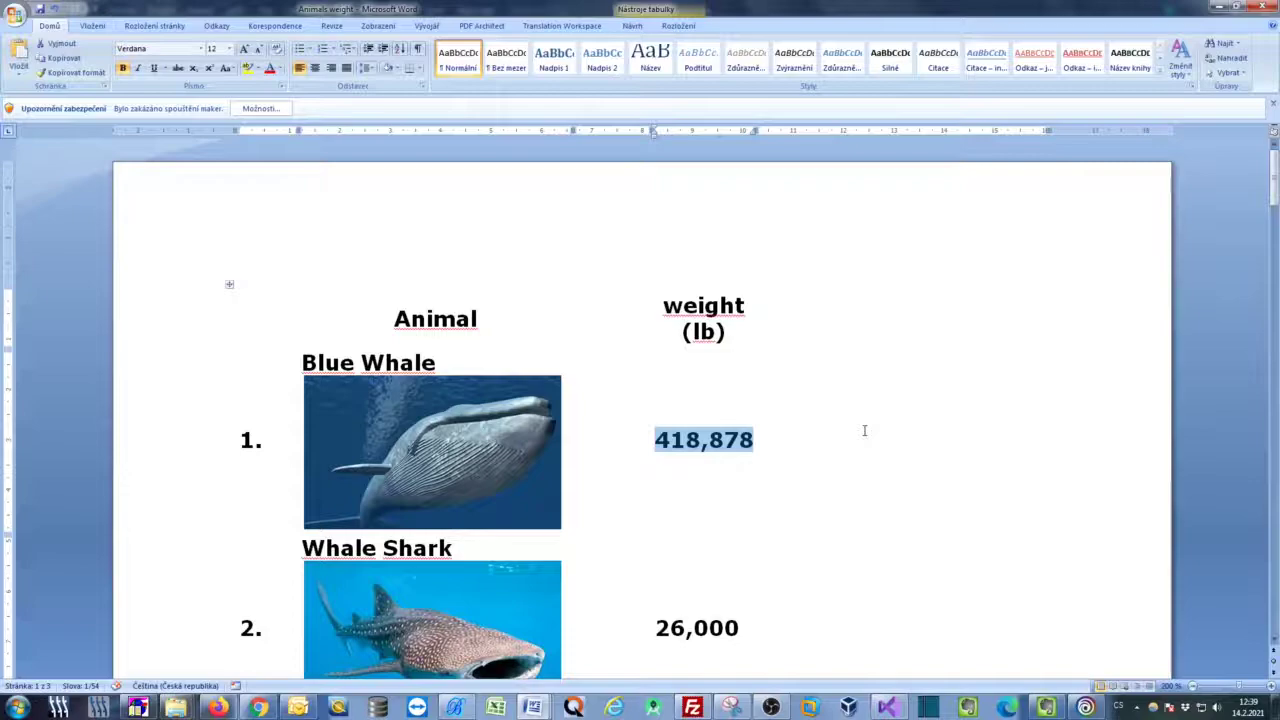
key("ctrl")
key("ctrl+alt+F6")
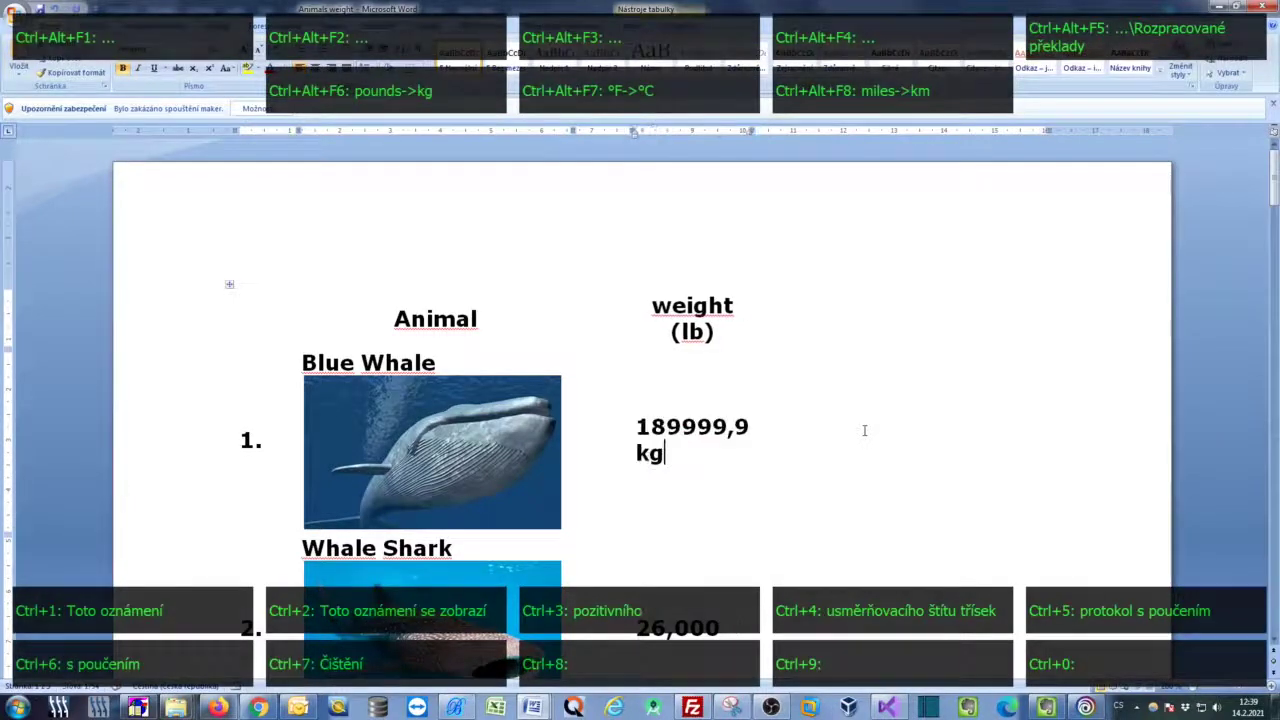
left_click_drag(641, 425, 691, 451)
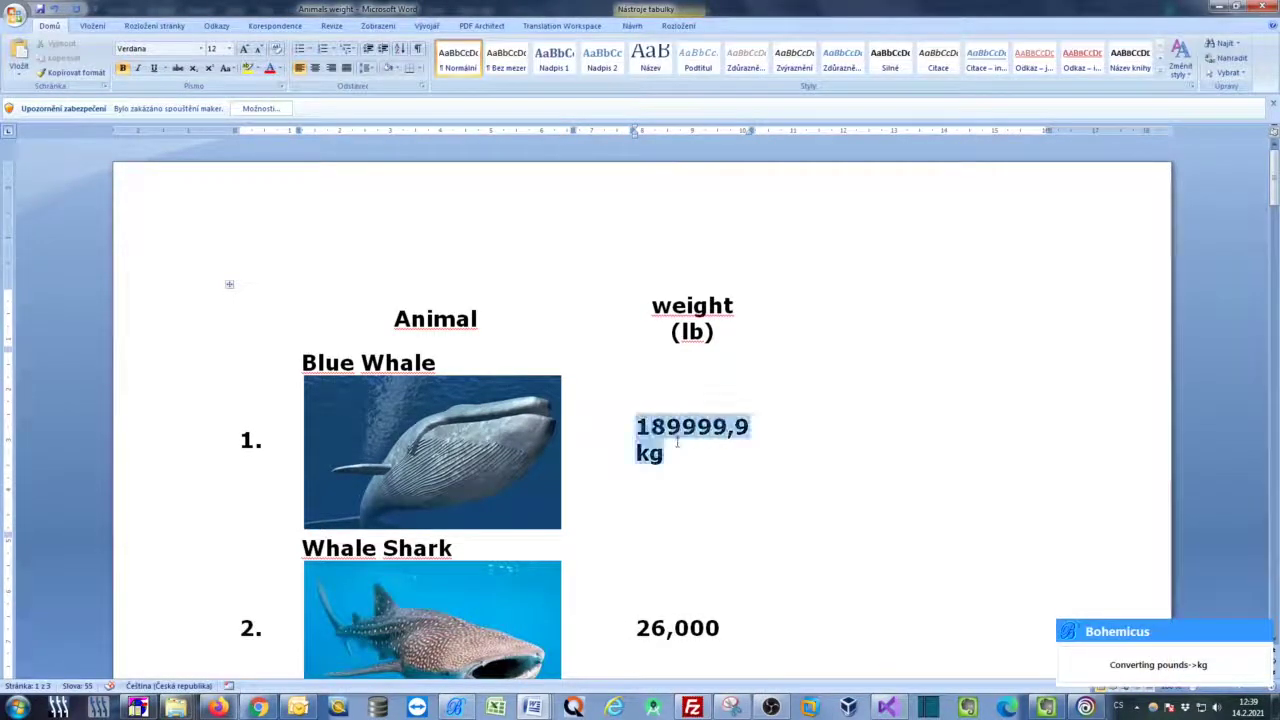
scroll(691, 451, "down", 3)
left_click(650, 436)
key("Home")
key("shift+End")
key("ctrl+alt+F6")
Step: Convert the African Elephant (11,023) and Indian Elephant (8,818) weights to kilograms
scroll(730, 428, "down", 3)
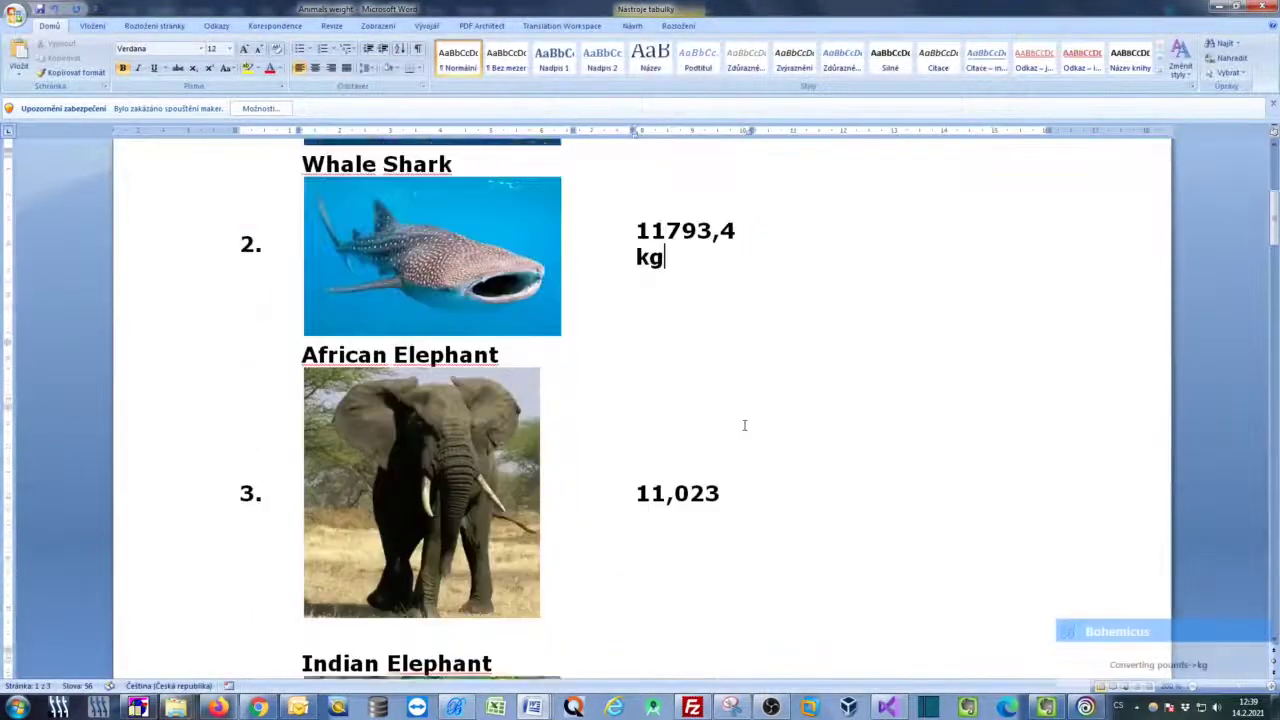
scroll(700, 410, "down", 2)
key("Home")
key("shift+End")
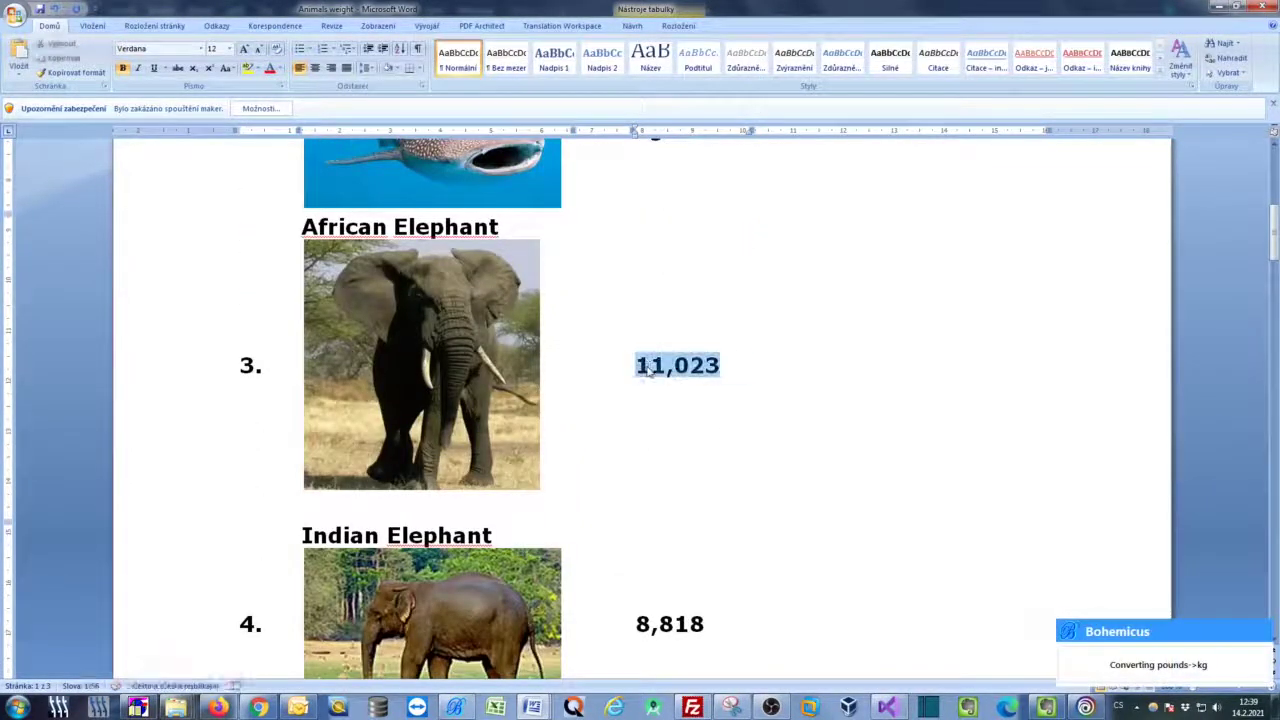
key("ctrl+alt+F6")
scroll(651, 408, "down", 3)
left_click(645, 430)
key("shift+End")
key("ctrl+alt")
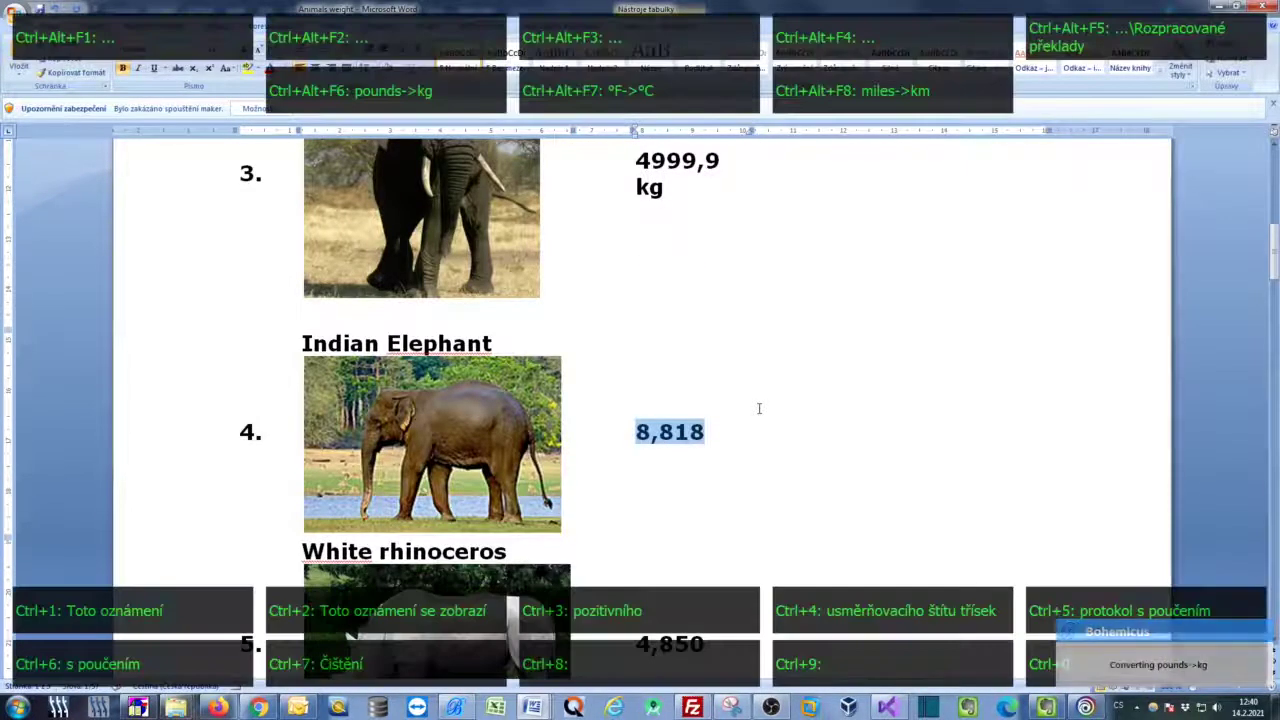
key("ctrl+alt+F6")
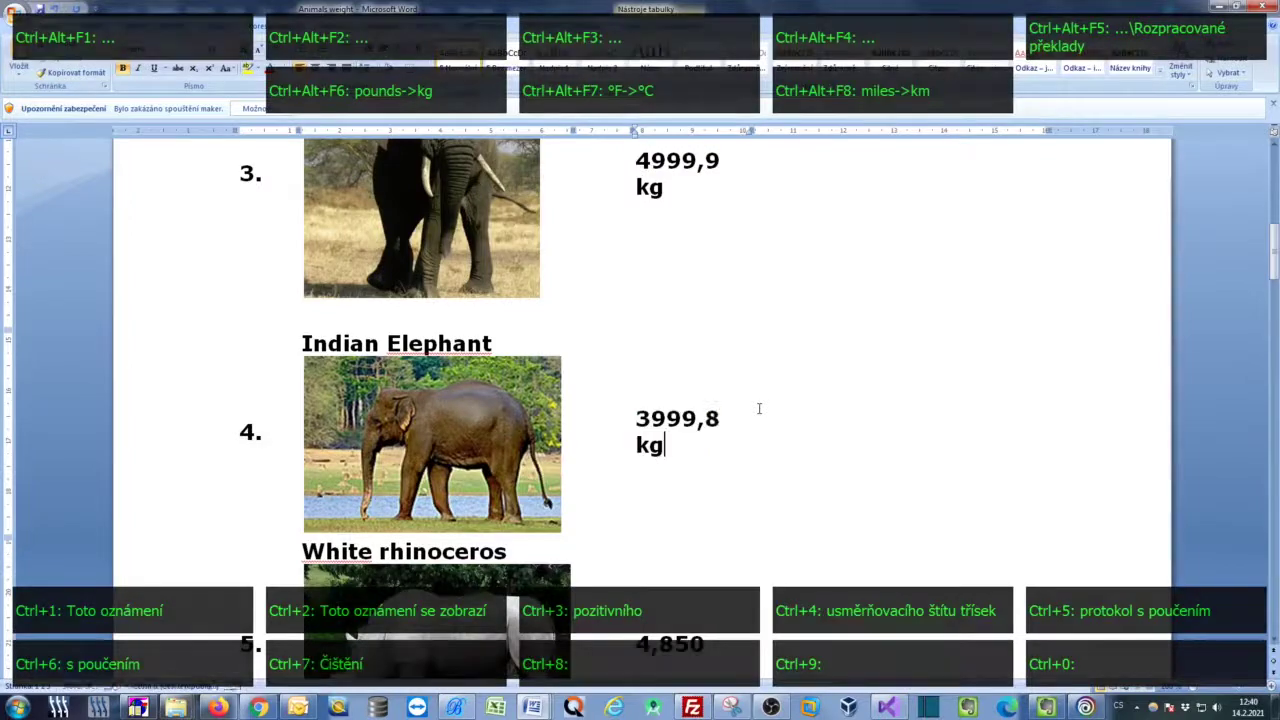
Step: Convert the White rhinoceros (4,850) and Hippopotamus (4,409) weights to kilograms
scroll(759, 408, "down", 2)
left_click(634, 454)
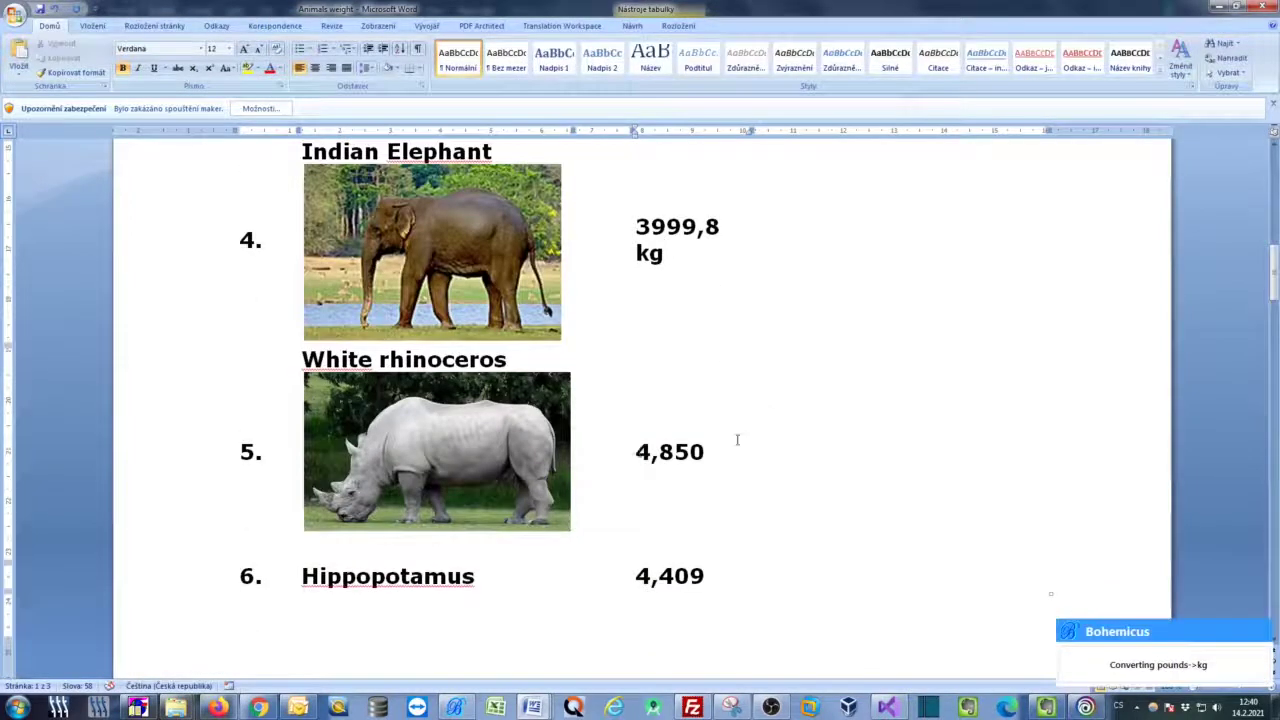
key("shift+End")
key("ctrl+alt")
key("ctrl+alt+F6")
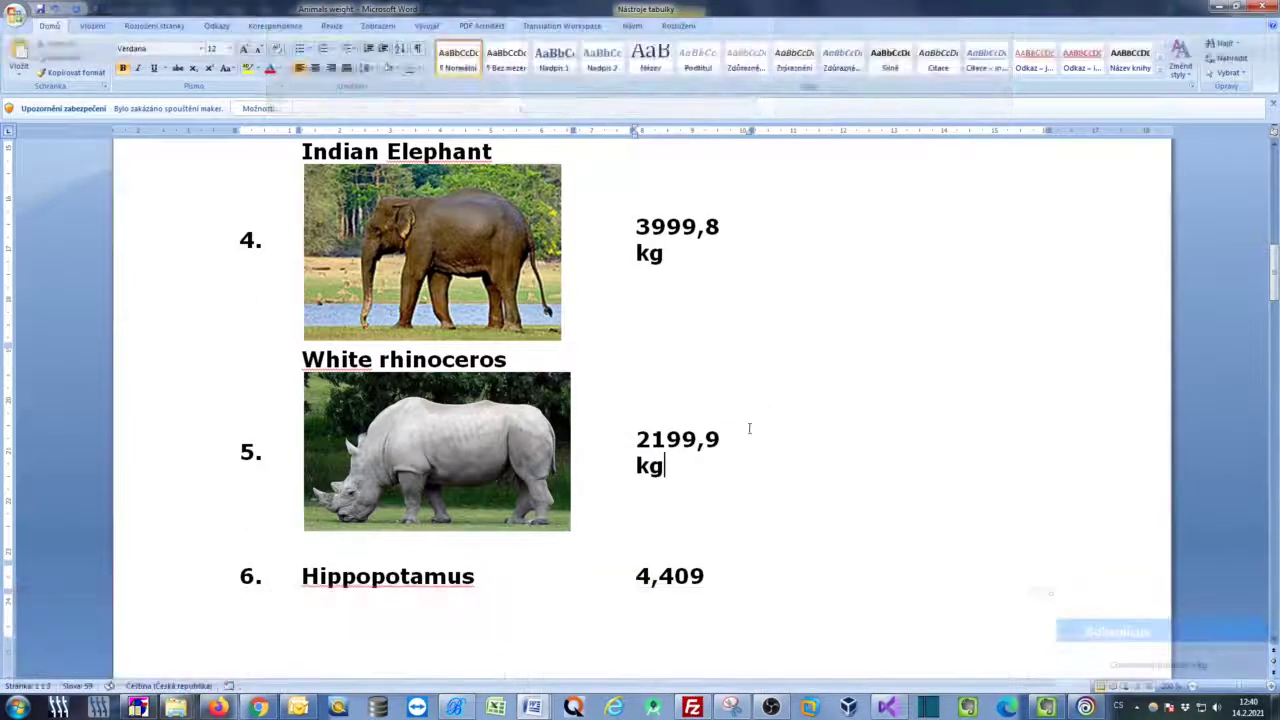
scroll(629, 398, "down", 3)
key("shift+End")
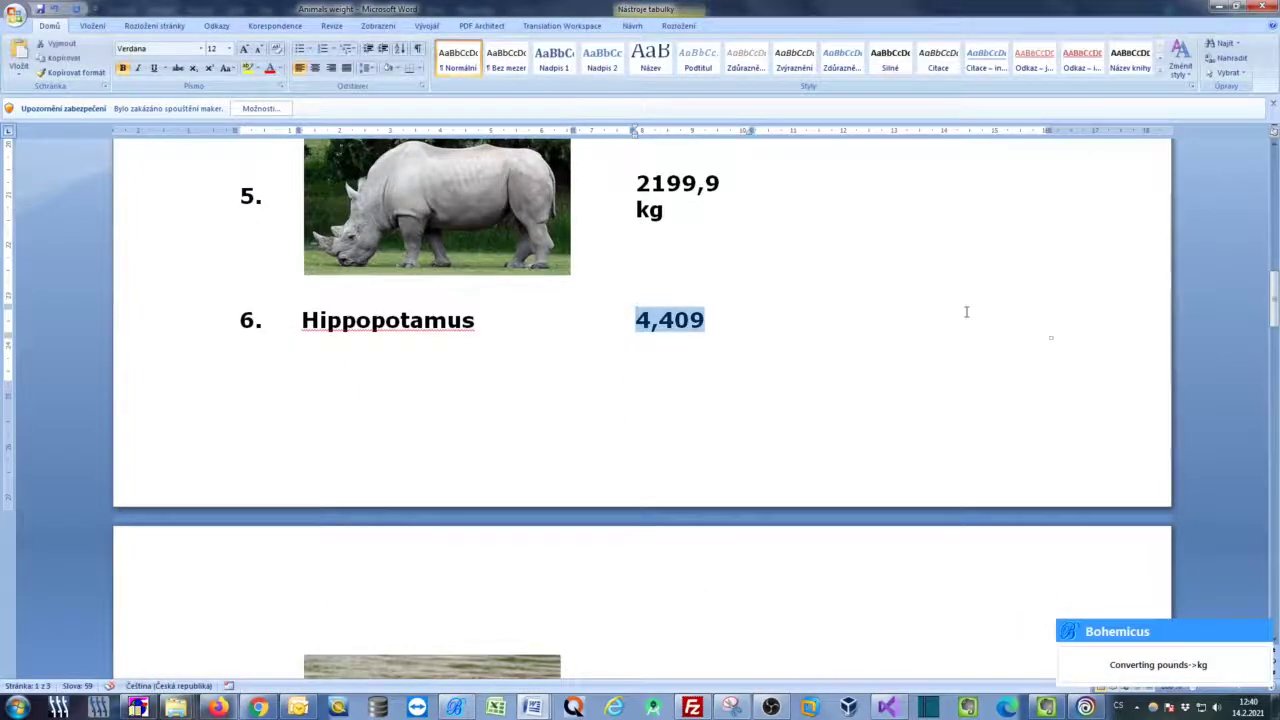
key("ctrl+alt")
key("ctrl+alt+F6")
Step: Convert the Giraffe (2,646) and Crocodile (2,425) weights to kilograms
scroll(956, 331, "down", 3)
scroll(940, 340, "down", 2)
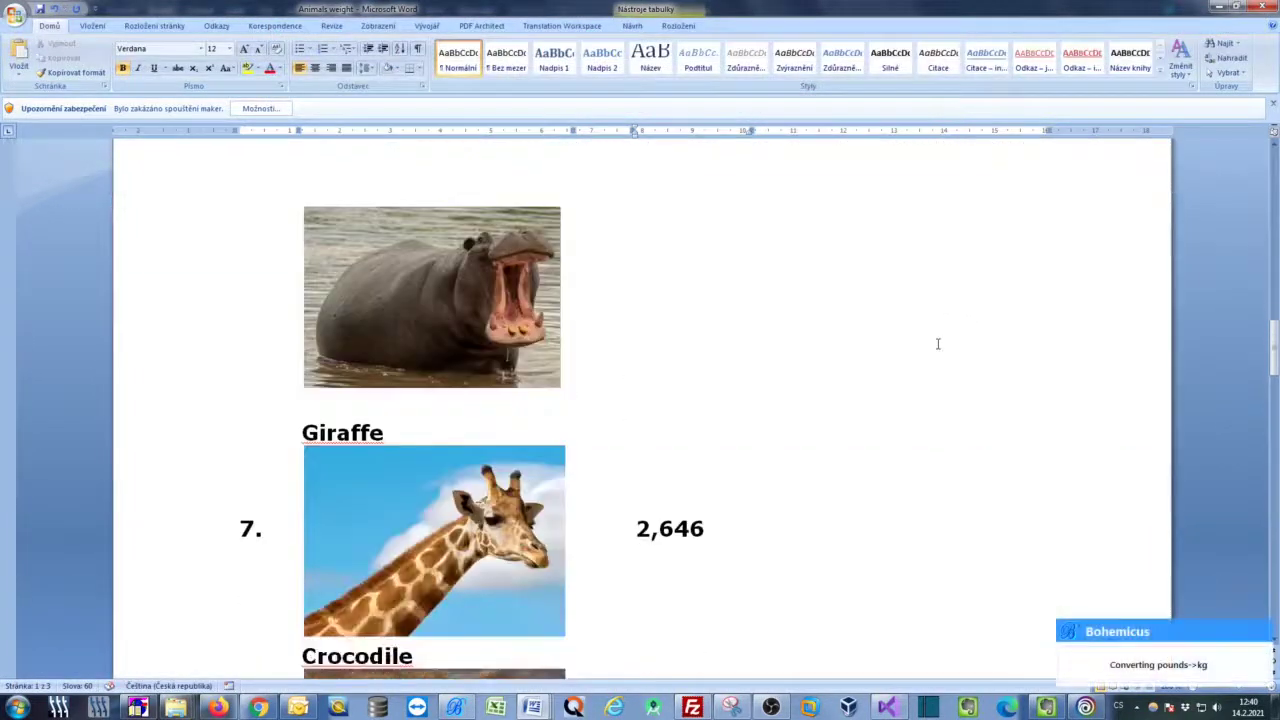
left_click(637, 528)
key("shift+End")
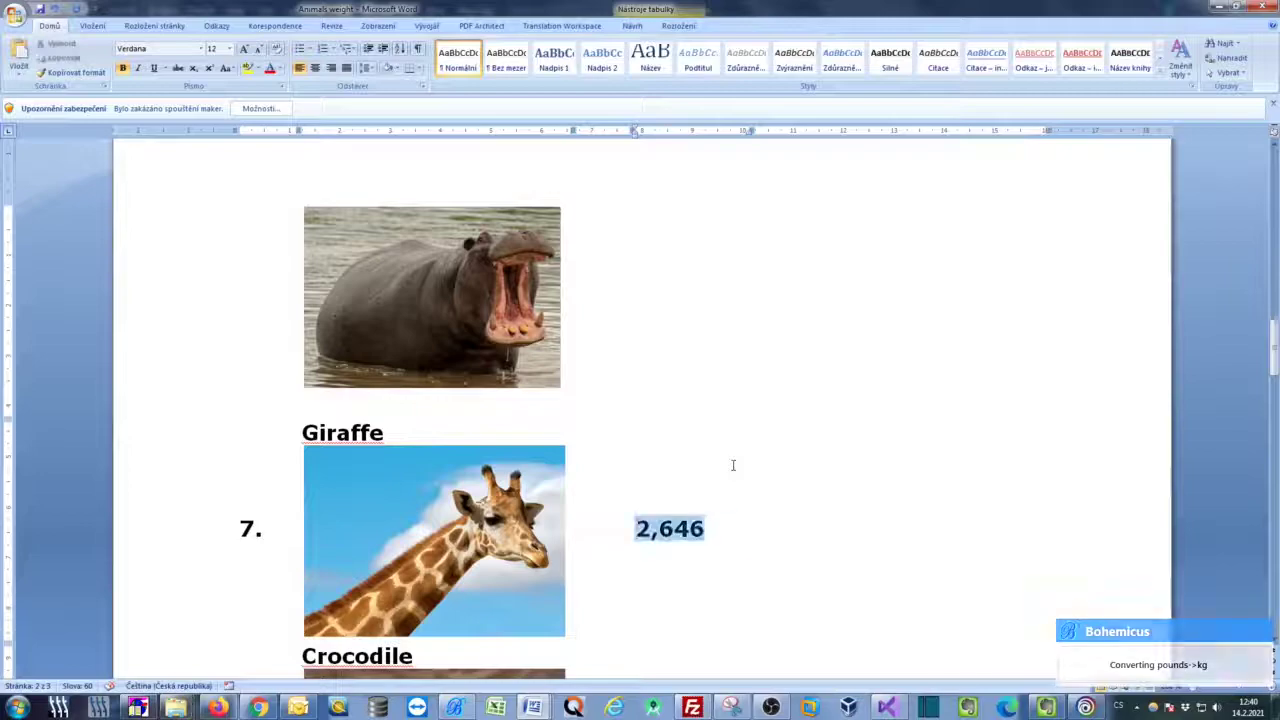
key("ctrl+alt")
key("ctrl+alt+F6")
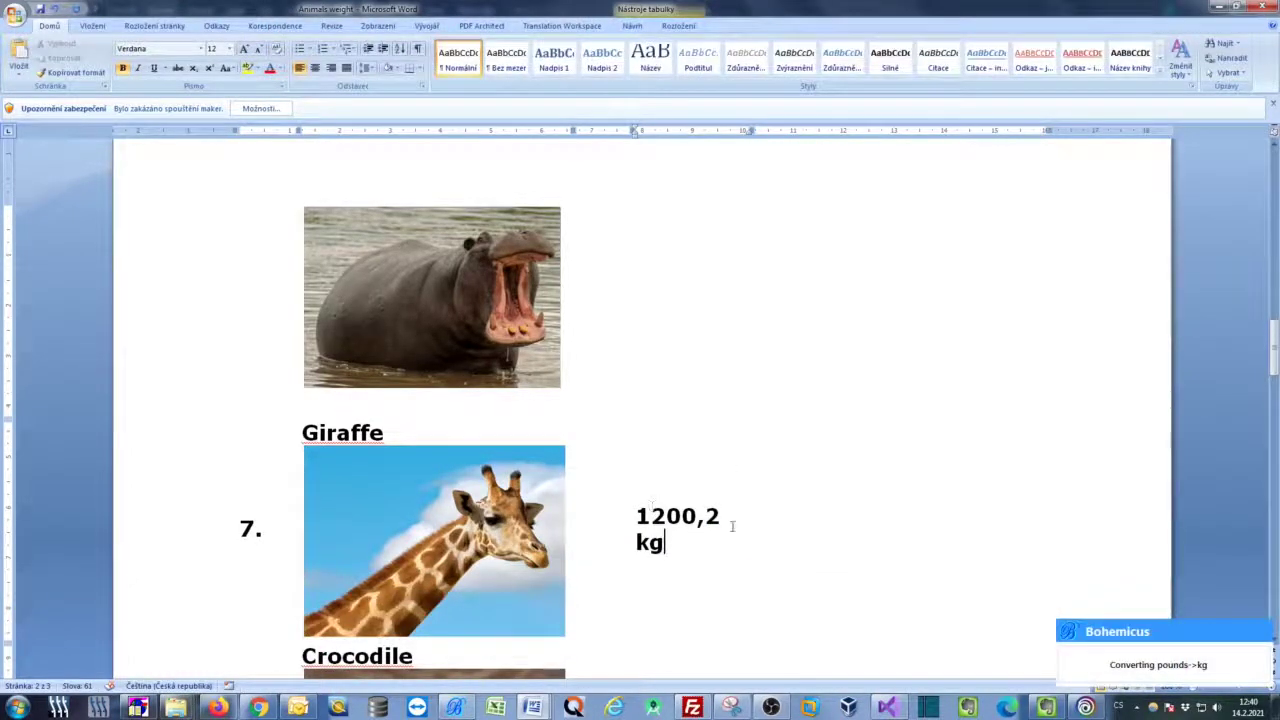
scroll(732, 527, "down", 5)
left_click(637, 408)
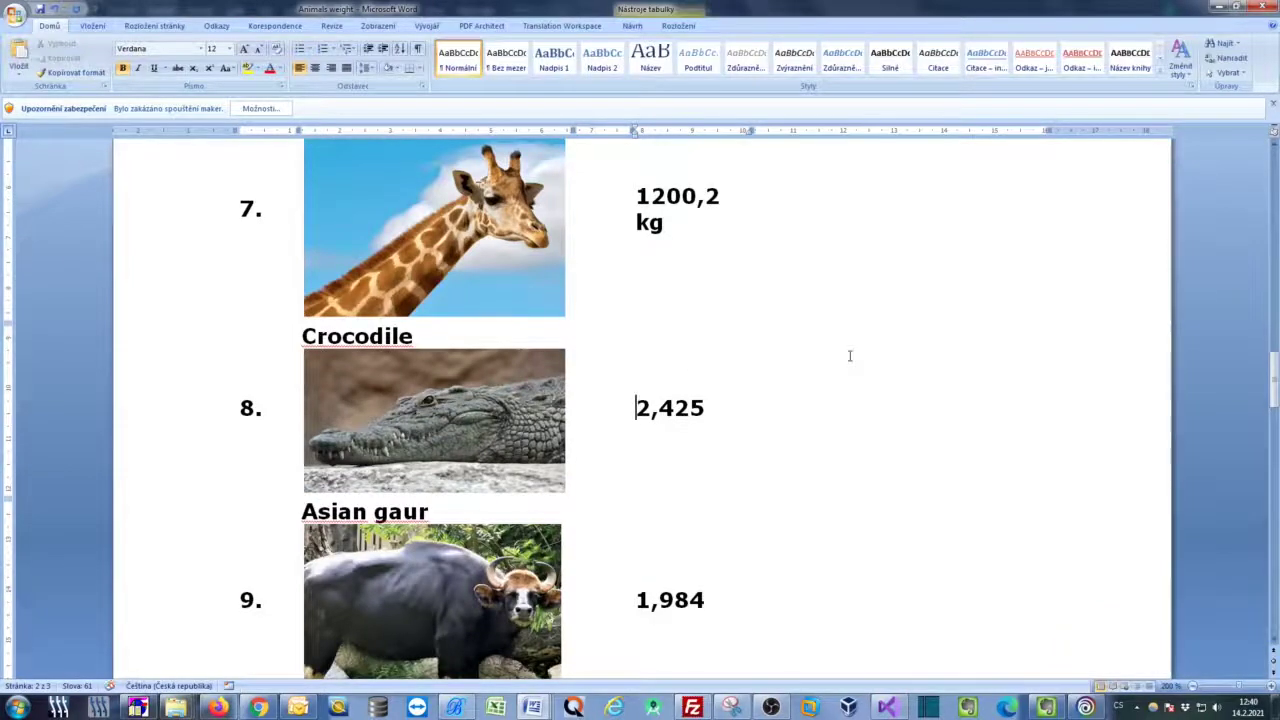
key("shift+End")
key("ctrl+alt+F6")
Step: Convert the Asian gaur (1,984), Bison (1,764) and Kodiak bear (1,764) weights to kilograms
scroll(846, 355, "down", 3)
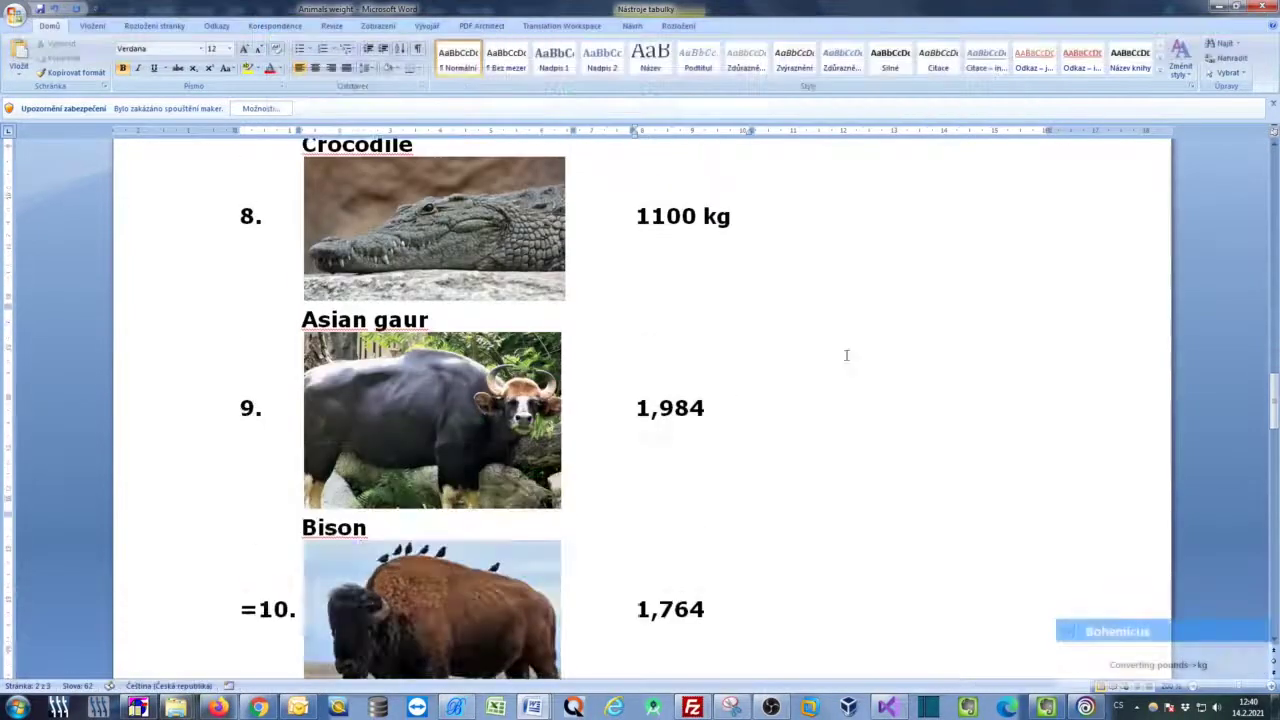
left_click_drag(636, 408, 700, 409)
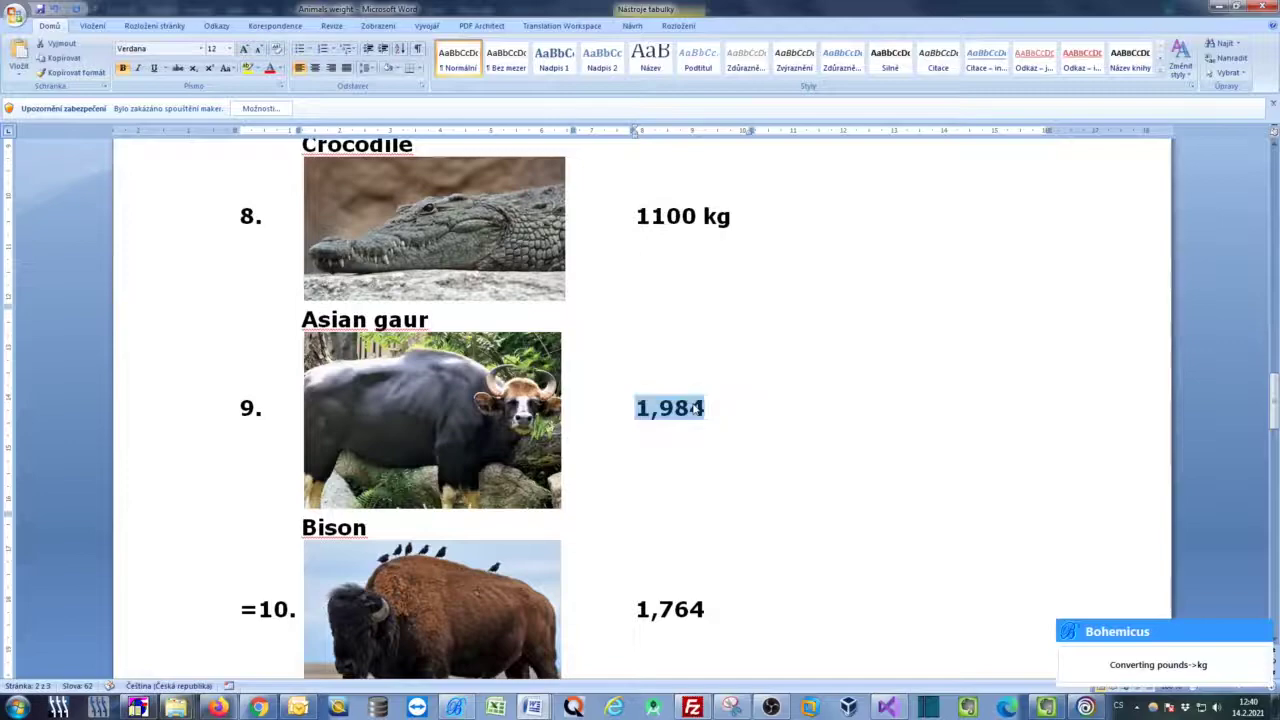
key("ctrl+alt+F6")
scroll(680, 462, "down", 2)
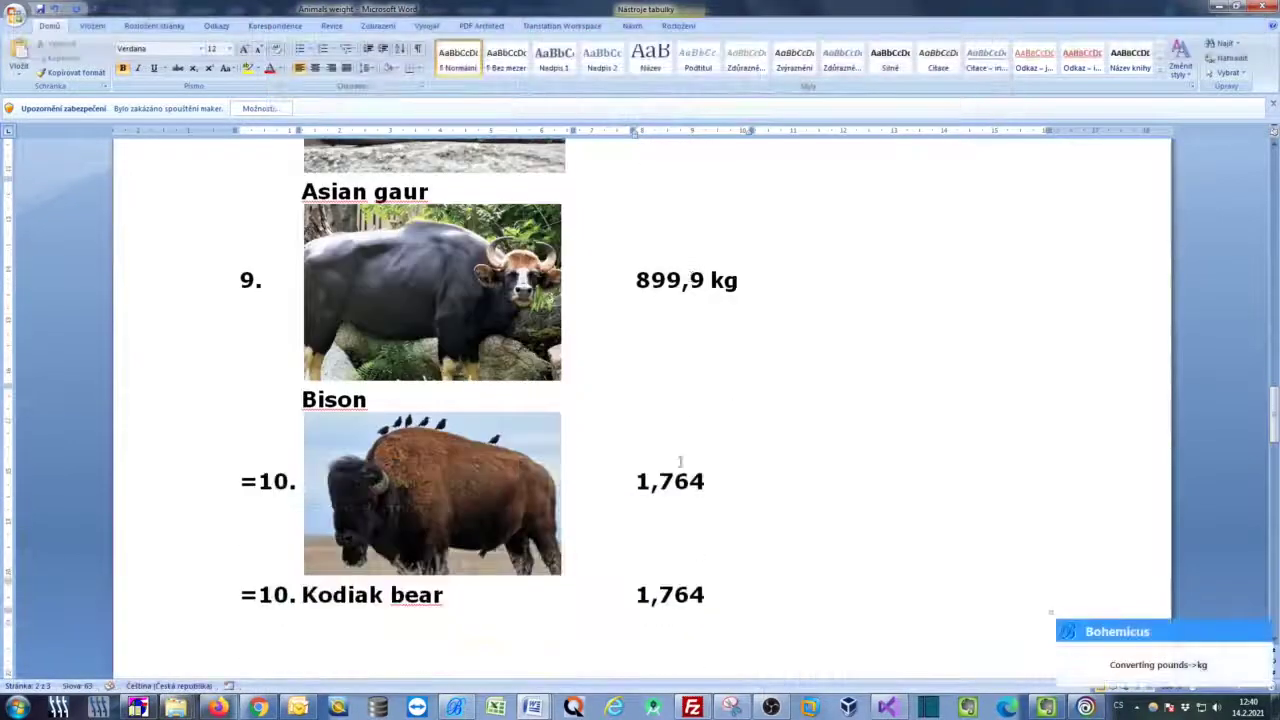
left_click(636, 481)
key("shift+End")
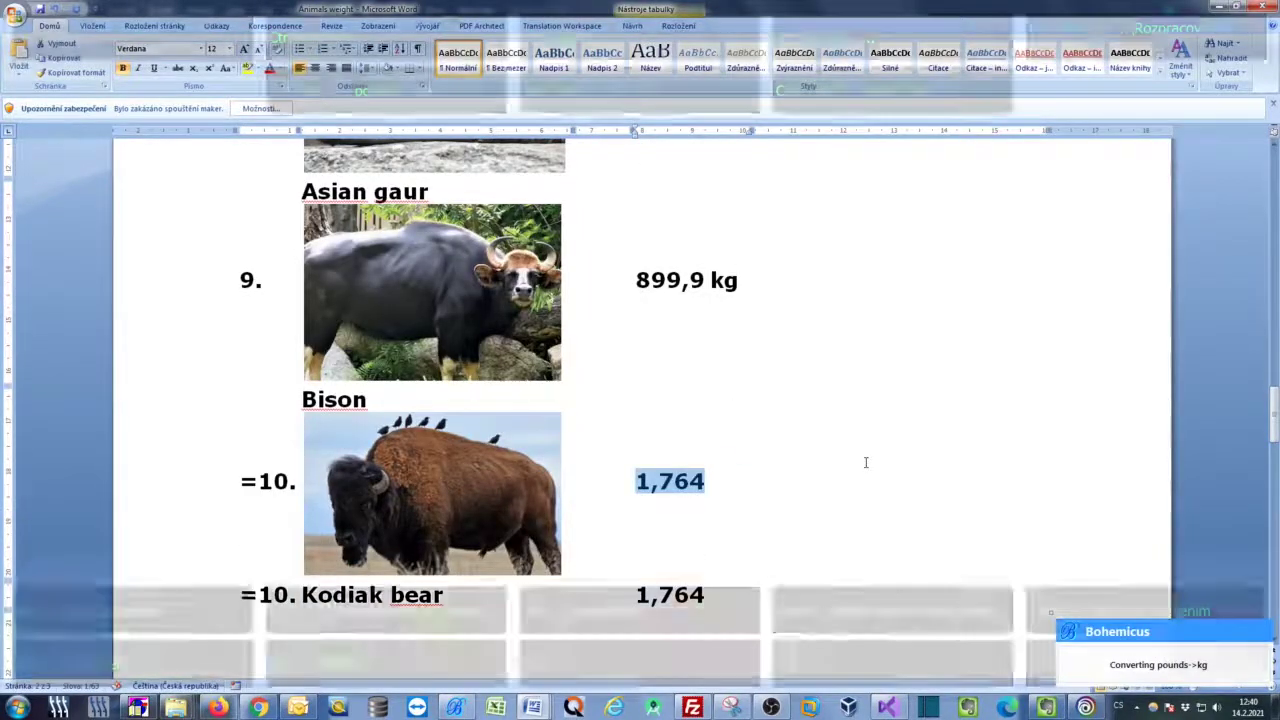
key("ctrl+alt+F5")
scroll(866, 462, "down", 3)
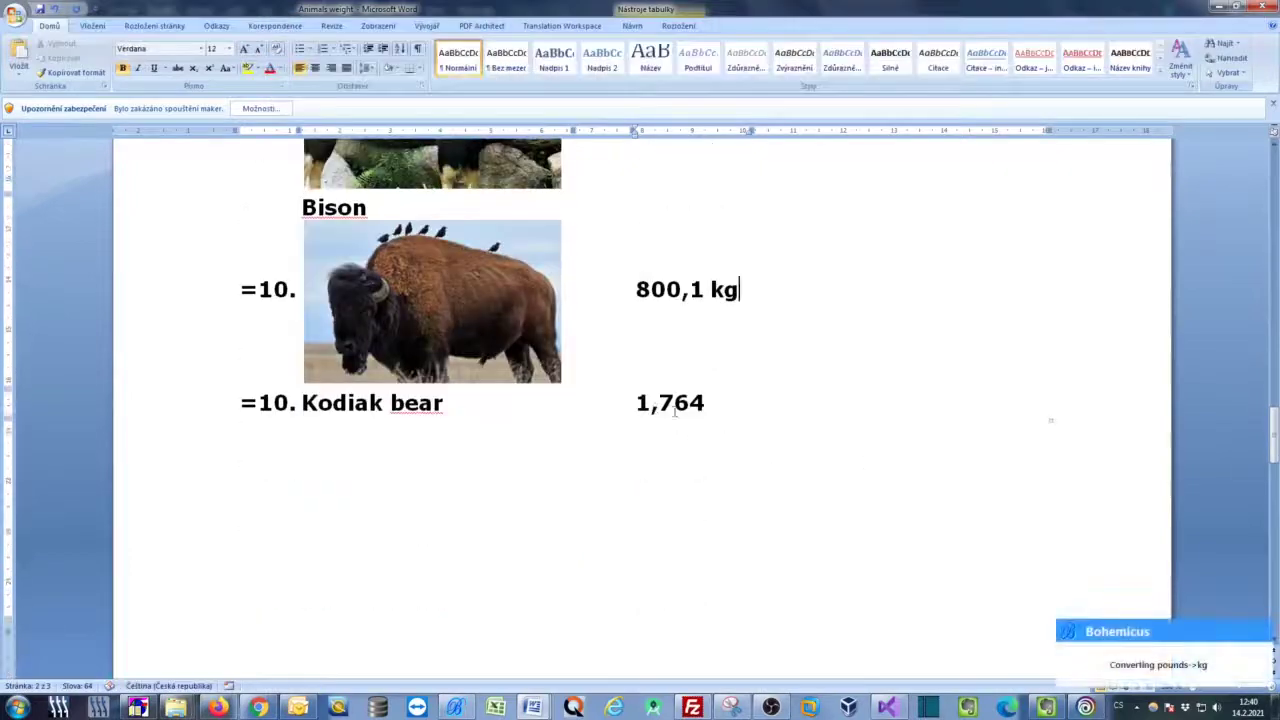
left_click(650, 403)
key("Home")
key("shift+End")
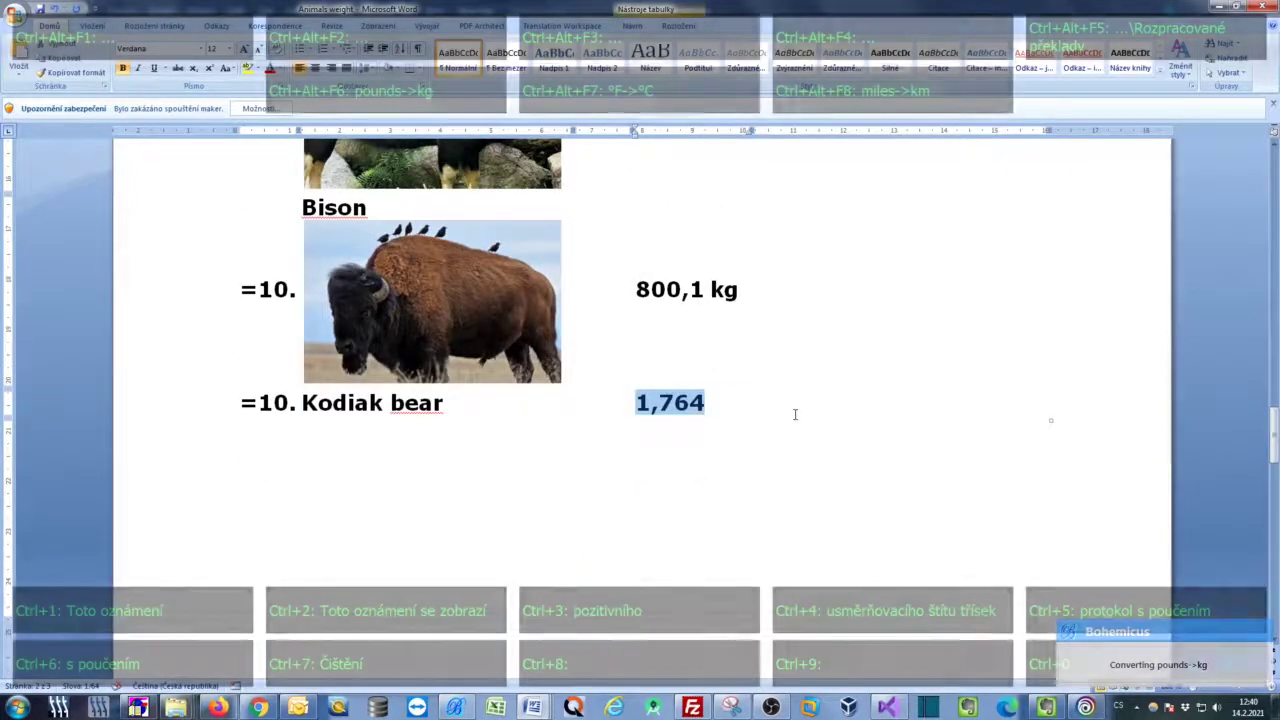
key("ctrl+alt+F6")
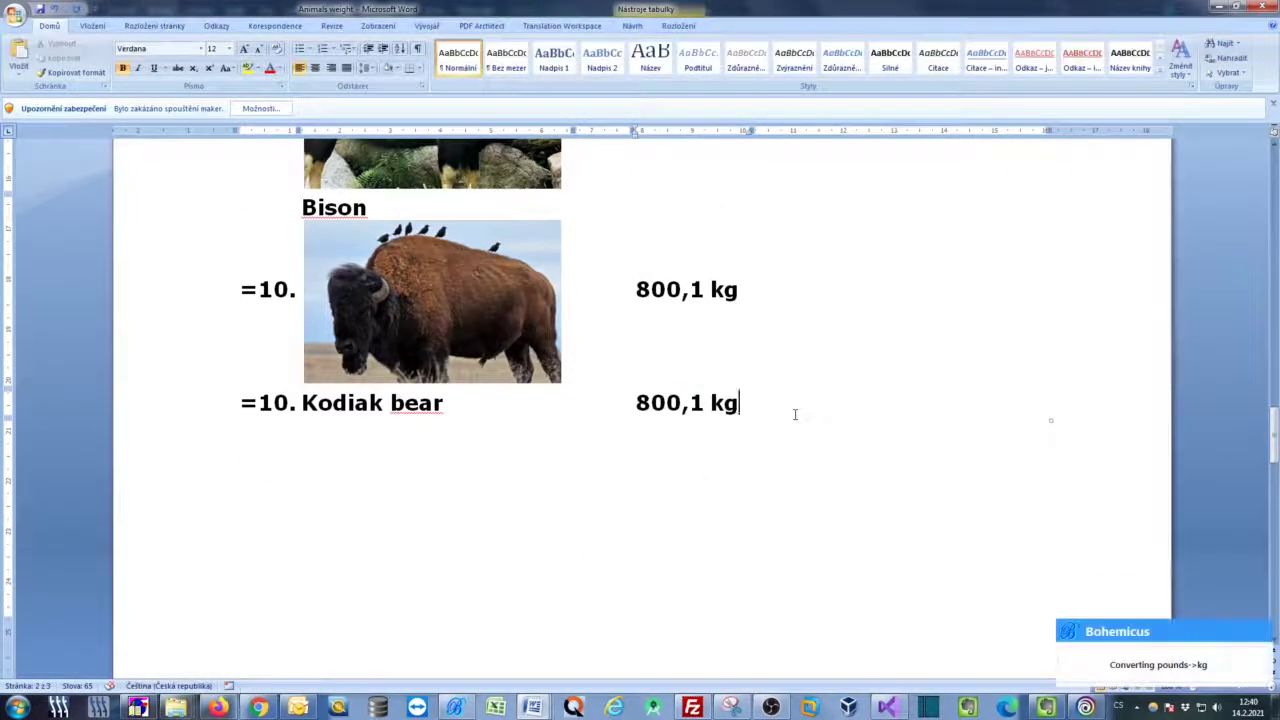
Step: Convert the Yak and Giant Eland weights (1,764 each) to kilograms
scroll(795, 414, "down", 3)
scroll(795, 414, "down", 3)
scroll(780, 418, "down", 5)
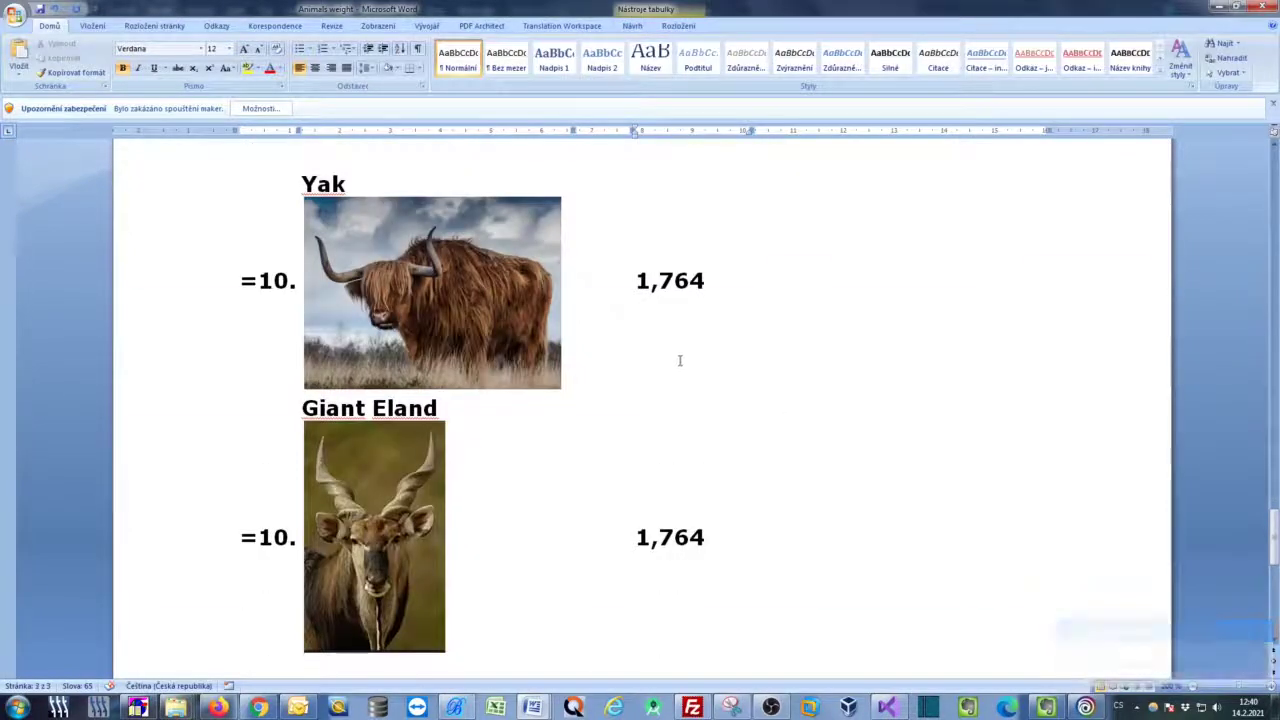
left_click(745, 280)
key("Home")
key("shift+End")
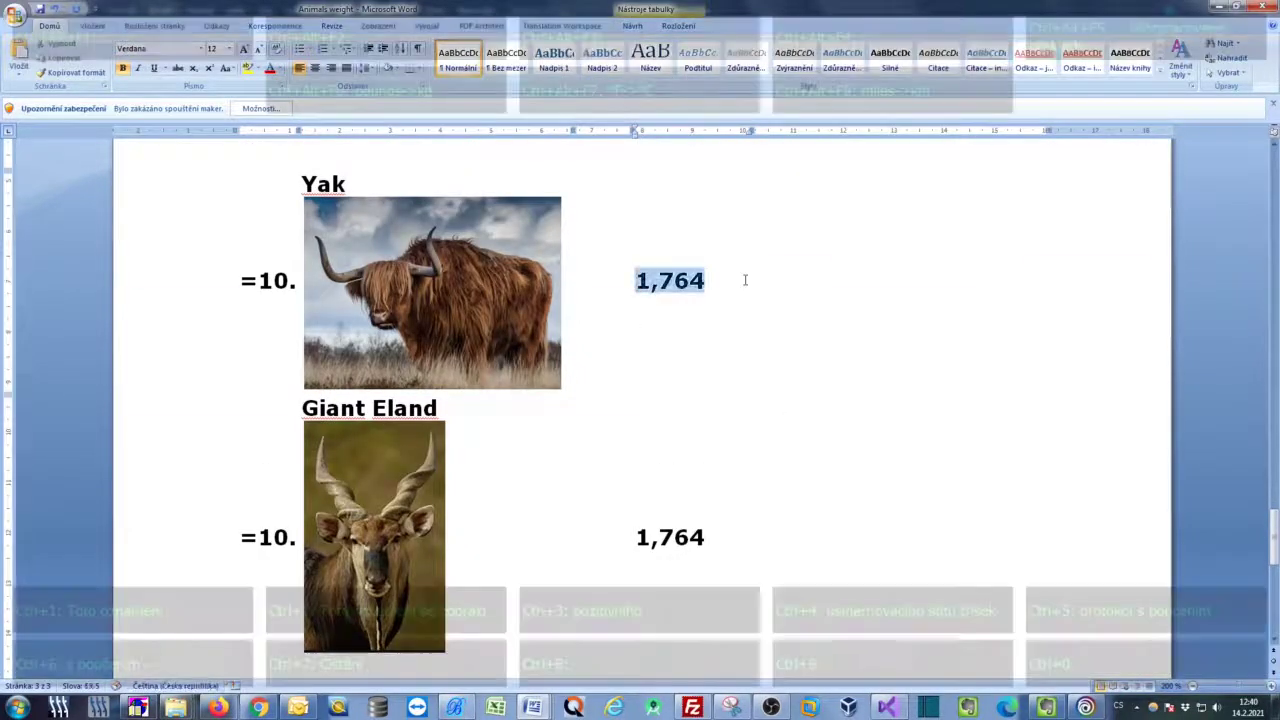
key("ctrl+alt+F6")
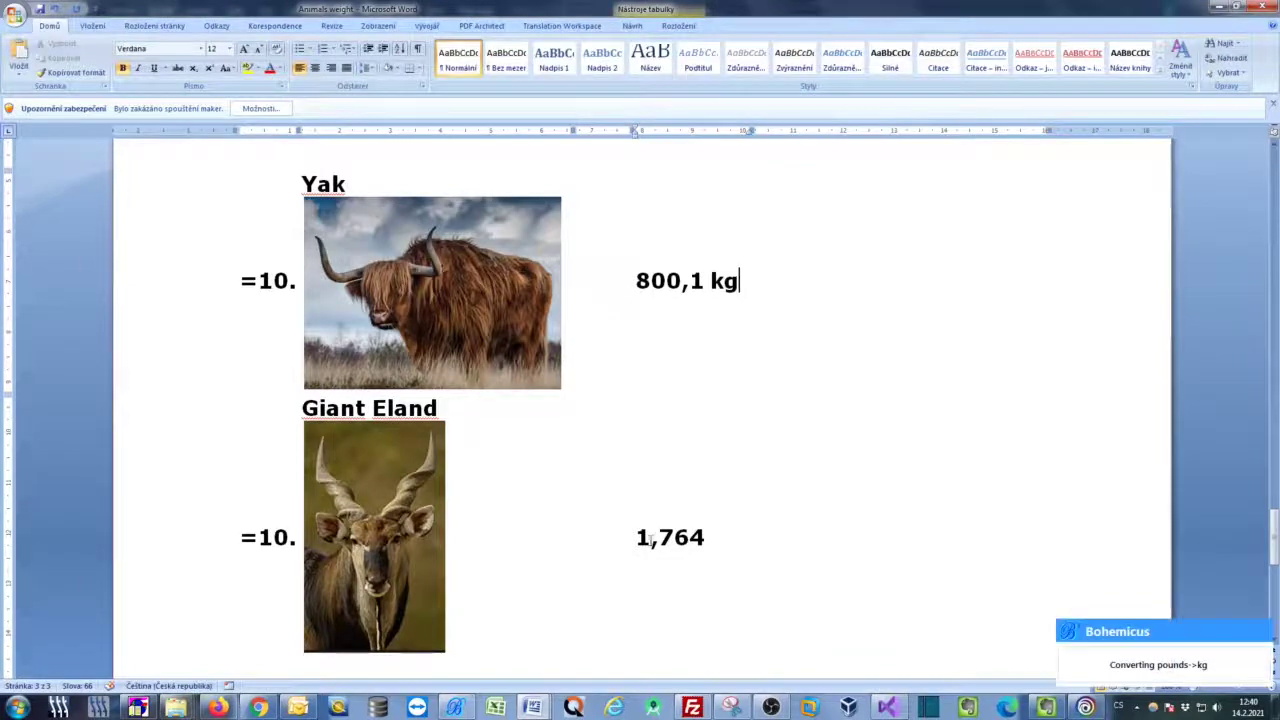
left_click(642, 538)
scroll(800, 488, "down", 3)
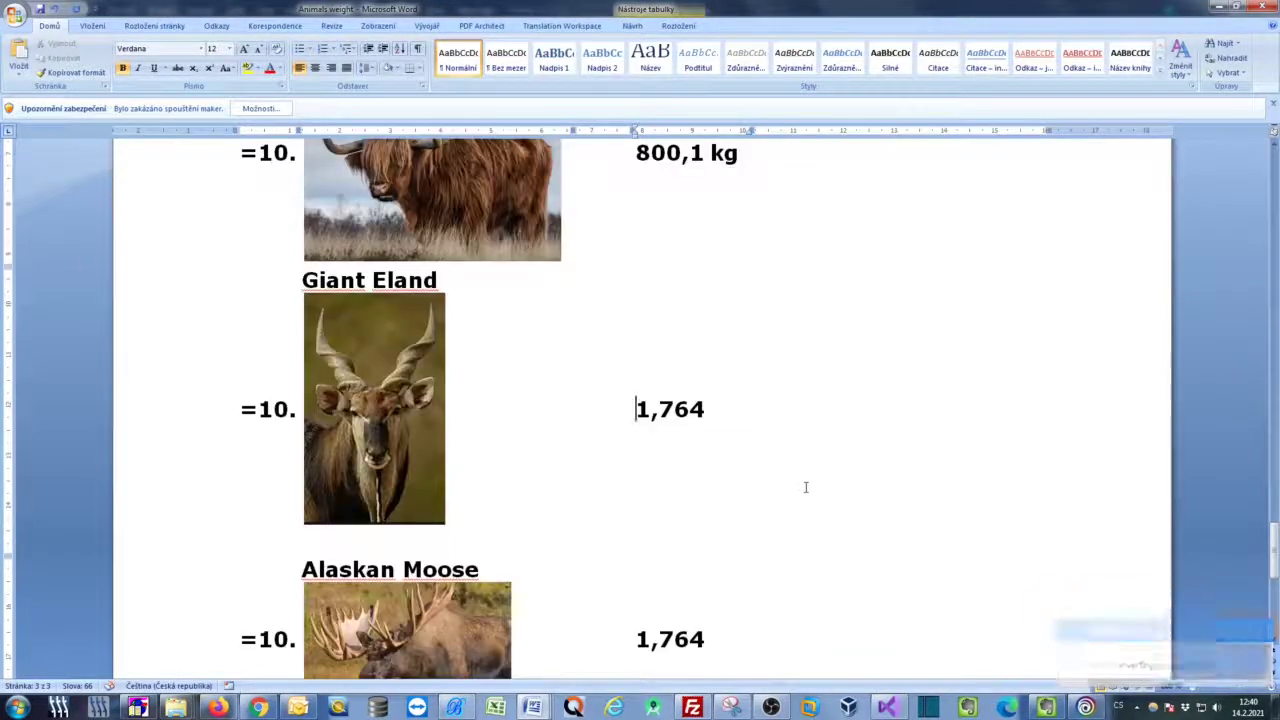
key("shift+End")
key("ctrl+alt+F6")
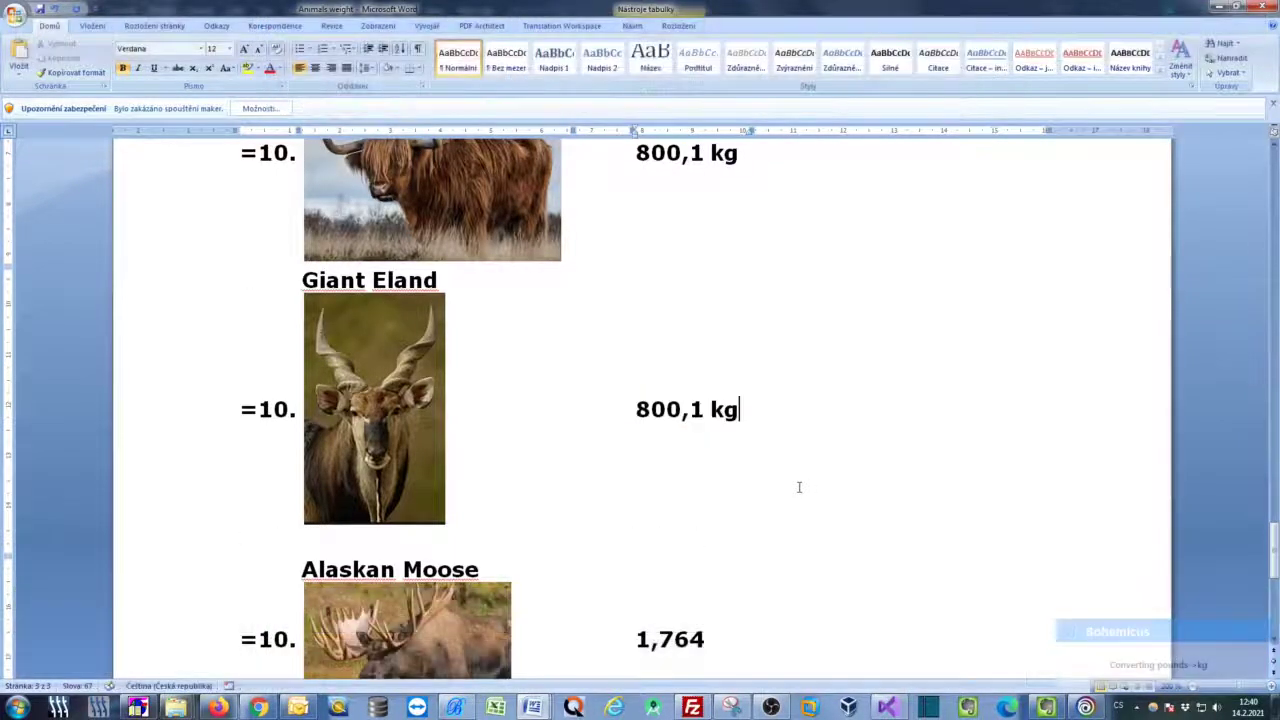
Step: Convert the Alaskan Moose weight 1,764 to kilograms and check the list end
scroll(775, 495, "down", 3)
left_click(651, 448)
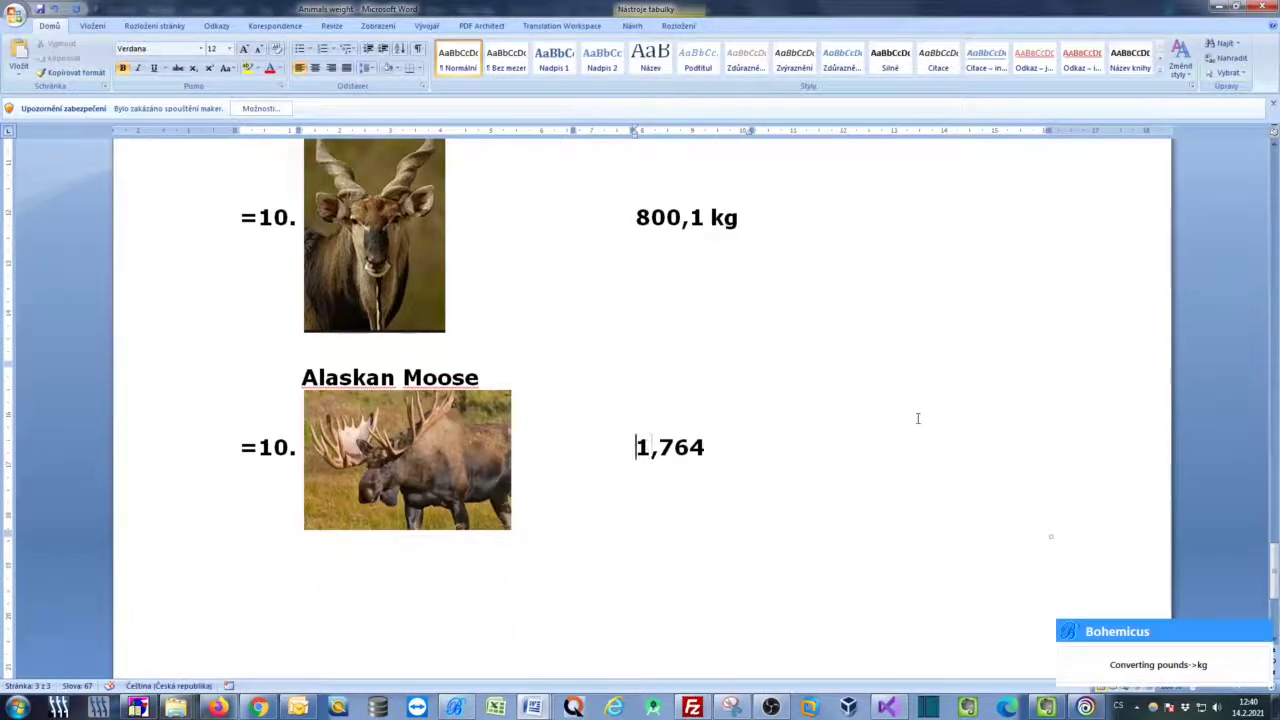
key("shift+End")
key("ctrl+alt+F6")
scroll(917, 418, "down", 2)
scroll(917, 418, "down", 3)
scroll(905, 423, "up", 6)
scroll(903, 428, "up", 8)
Step: Scroll back to the table top and select the 'Blue Whale' name cell text
scroll(903, 432, "up", 2)
scroll(902, 435, "up", 8)
scroll(901, 437, "up", 6)
scroll(900, 440, "up", 5)
scroll(900, 440, "up", 7)
scroll(898, 443, "up", 7)
scroll(897, 445, "up", 5)
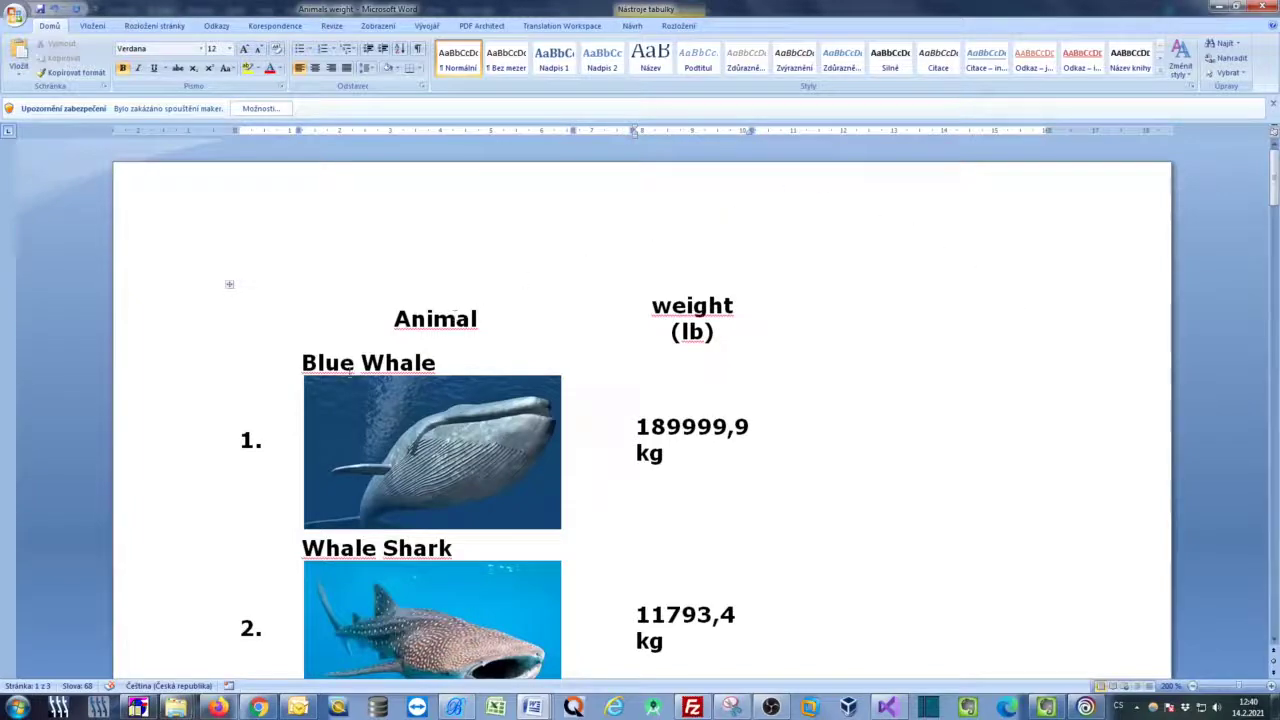
left_click(344, 365)
key("Home")
key("shift+End")
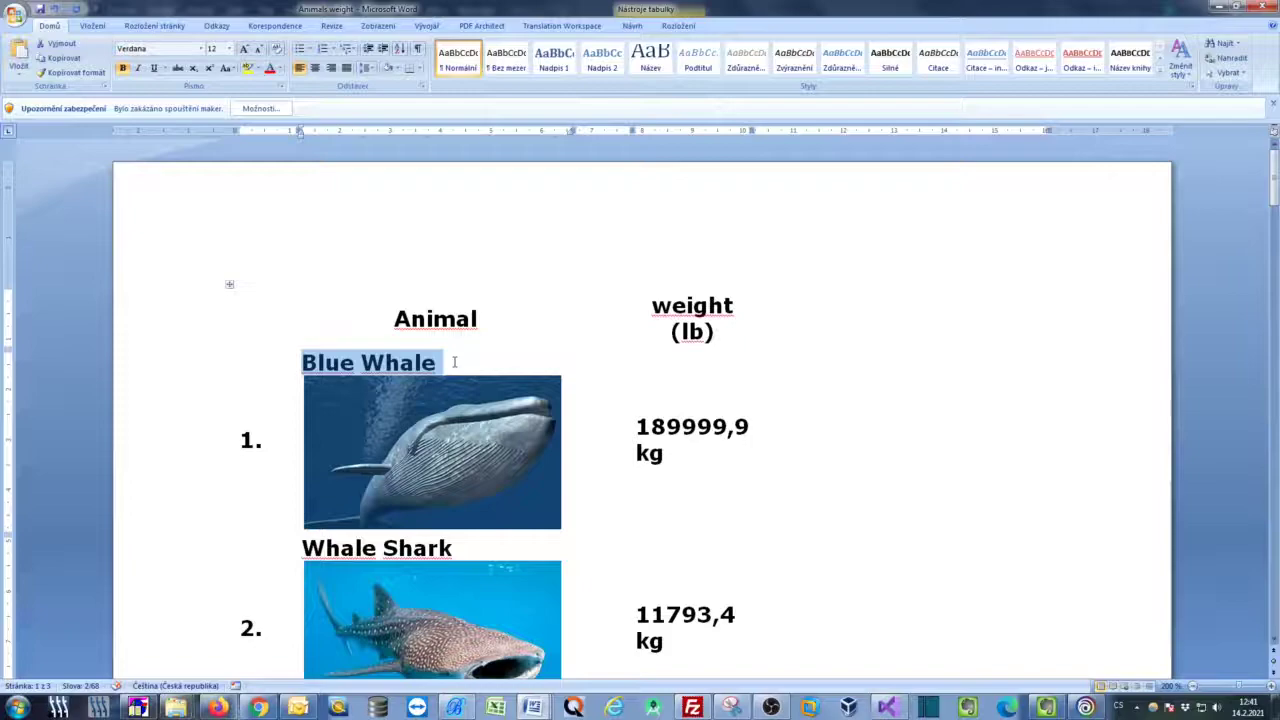
Step: Translate Blue Whale and Whale Shark into Czech with the Ctrl+T macro
key("ctrl")
key("ctrl+t")
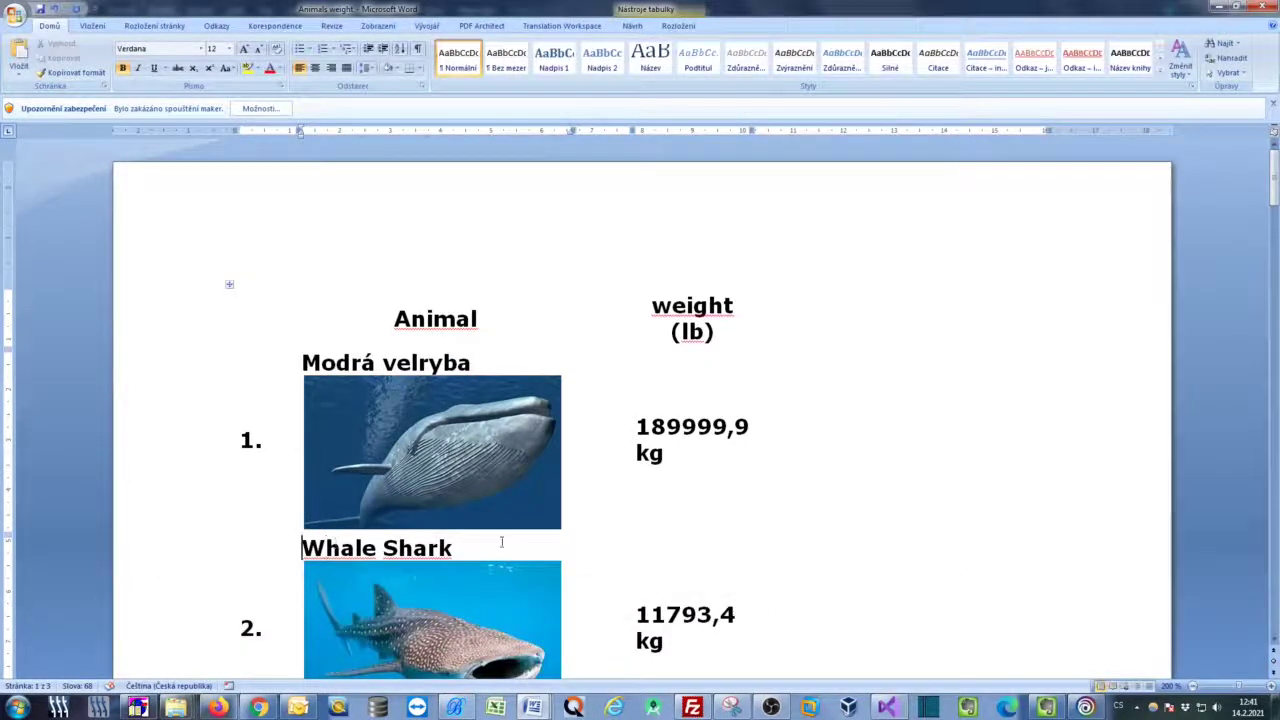
key("shift+End")
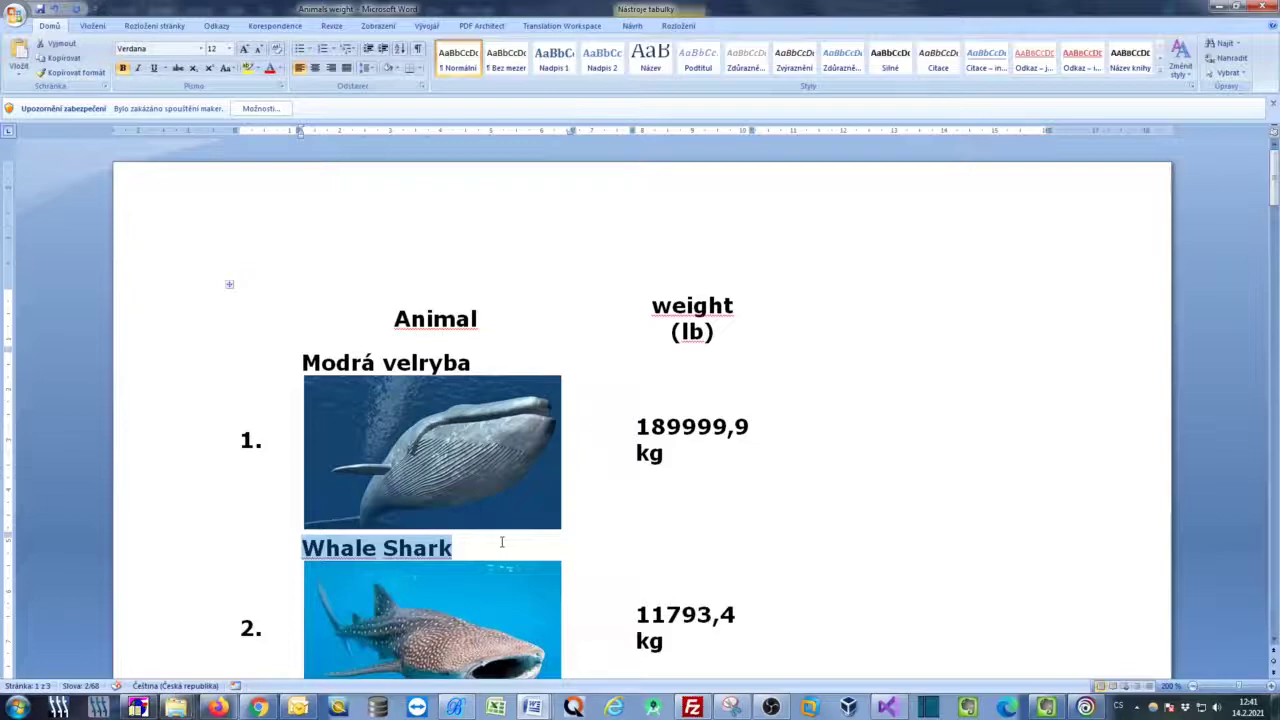
key("ctrl")
key("ctrl+t")
Step: Translate the African Elephant and Indian Elephant names into Czech
scroll(661, 530, "down", 2)
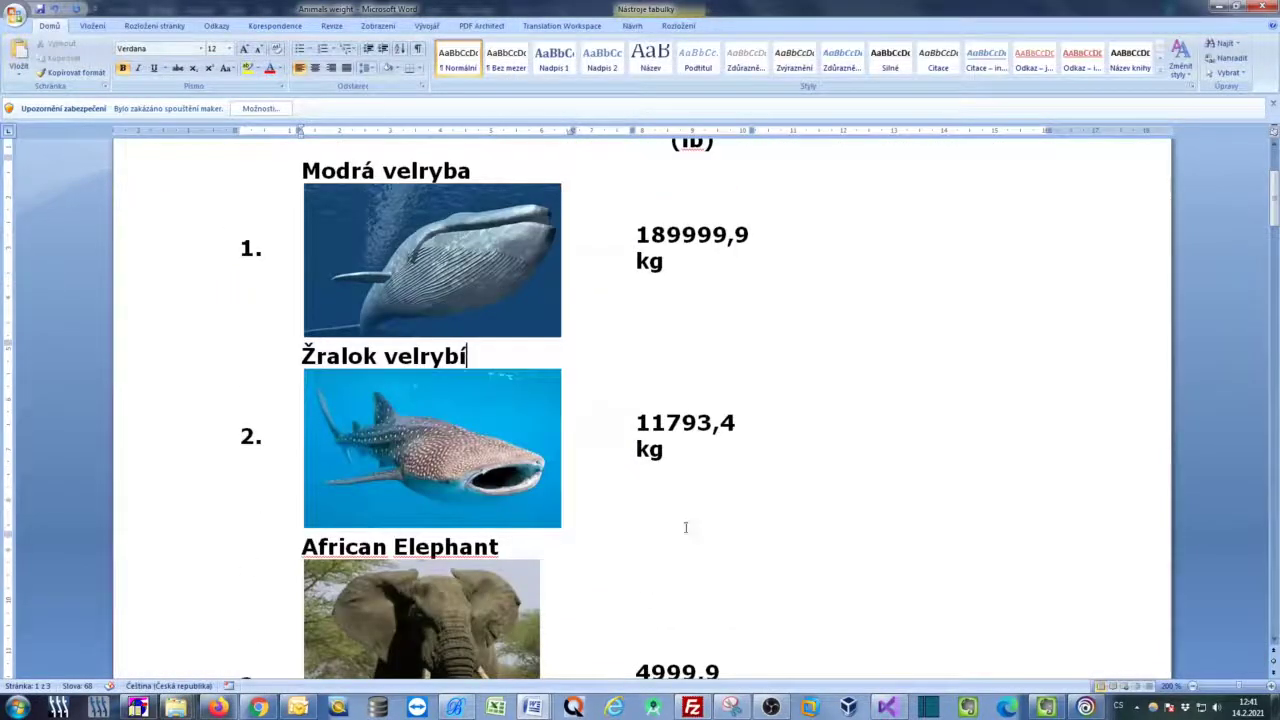
key("Down")
key("Down")
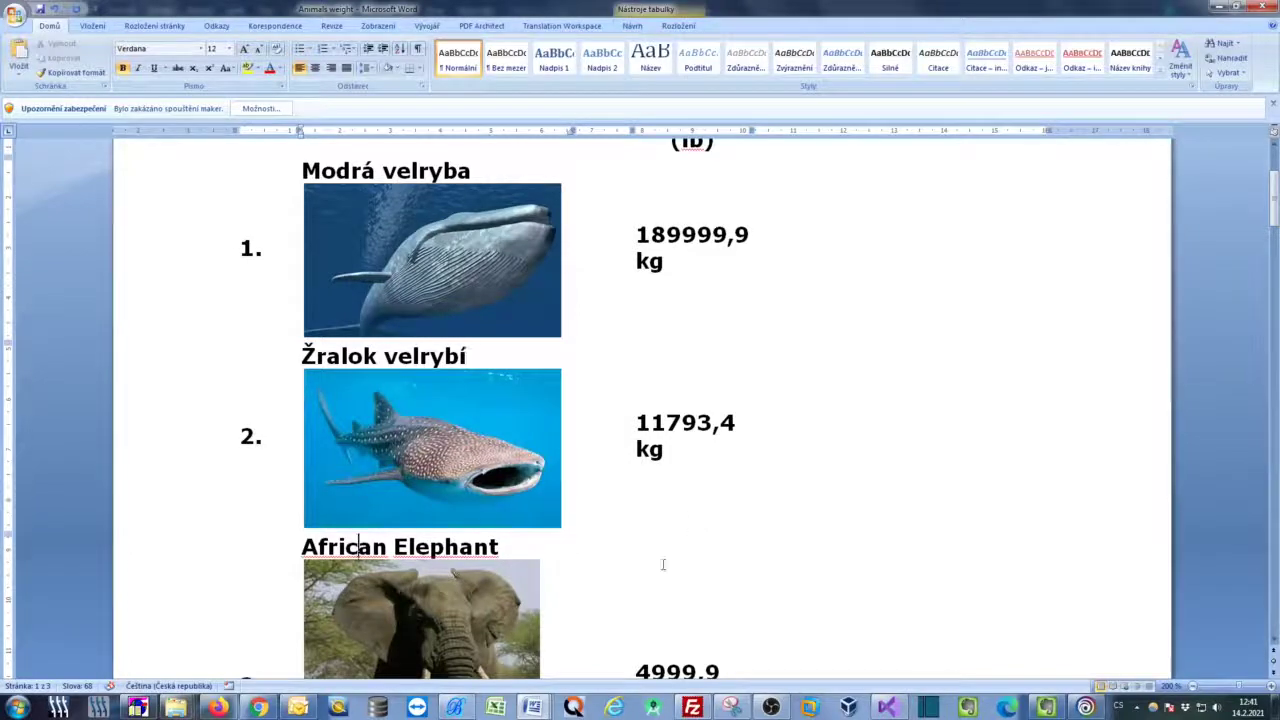
scroll(733, 540, "down", 3)
key("shift+End")
key("ctrl")
key("ctrl+t")
key("Down")
key("Down")
key("Down")
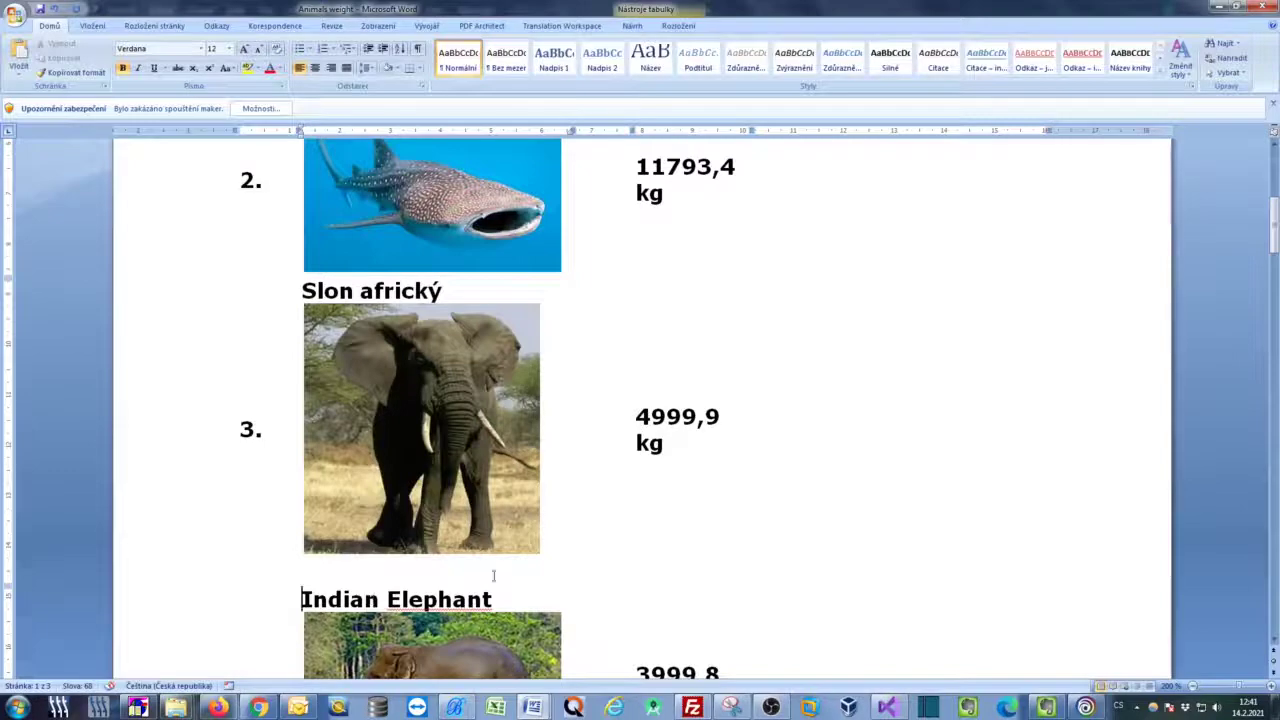
key("shift+End")
key("ctrl")
key("ctrl+t")
Step: Translate the White rhinoceros and Hippopotamus names into Czech
scroll(617, 601, "down", 4)
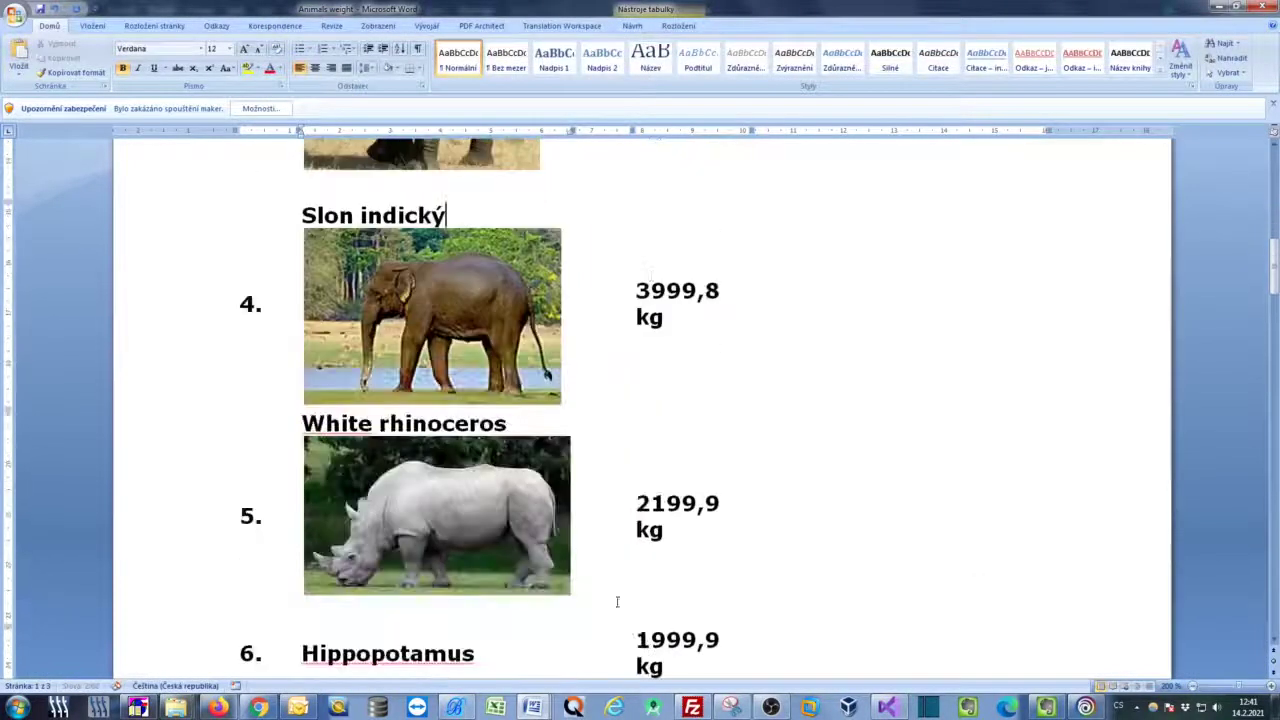
key("Down")
key("Down")
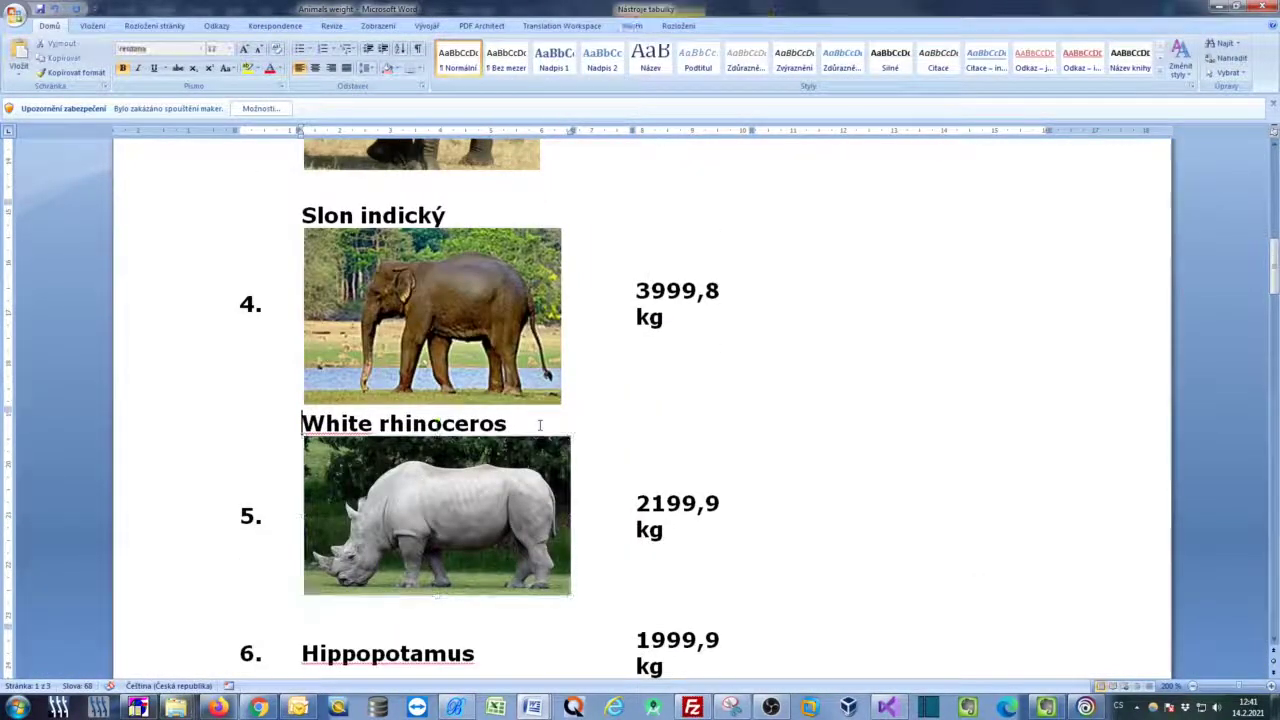
key("shift+End")
key("ctrl")
key("ctrl+t")
scroll(630, 456, "down", 2)
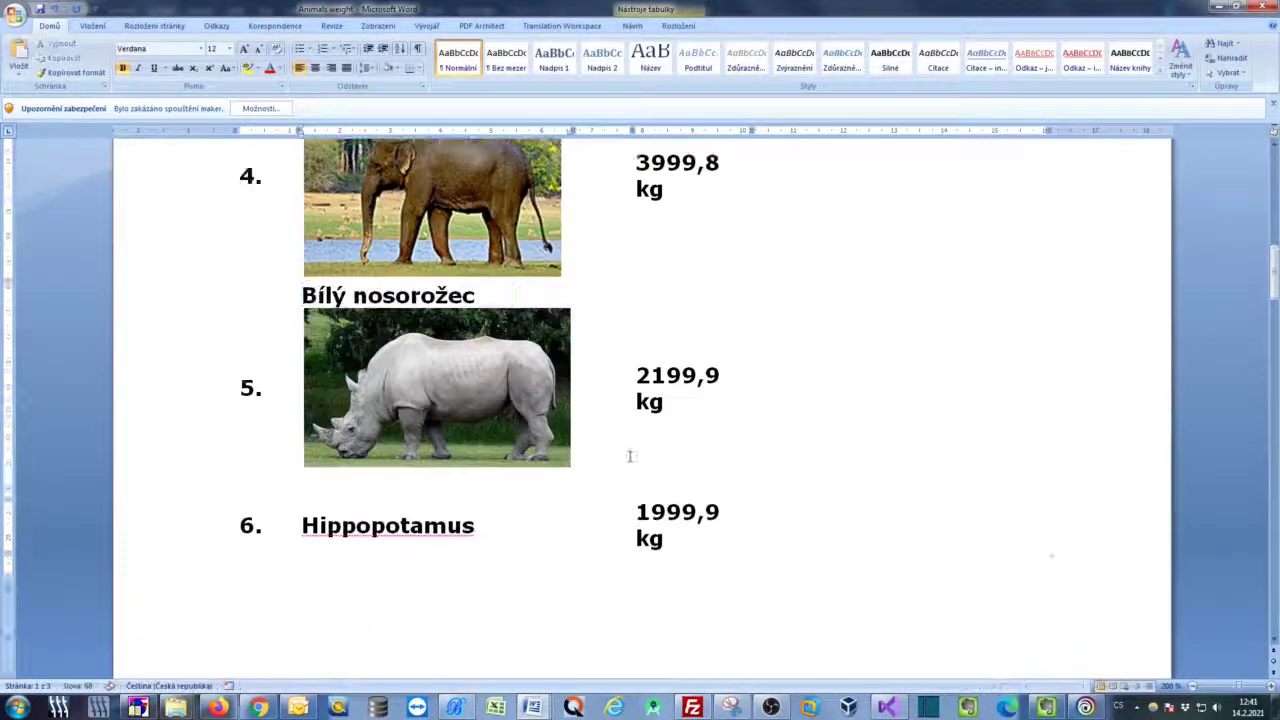
scroll(630, 456, "down", 2)
key("Down")
key("Down")
key("shift+End")
key("ctrl")
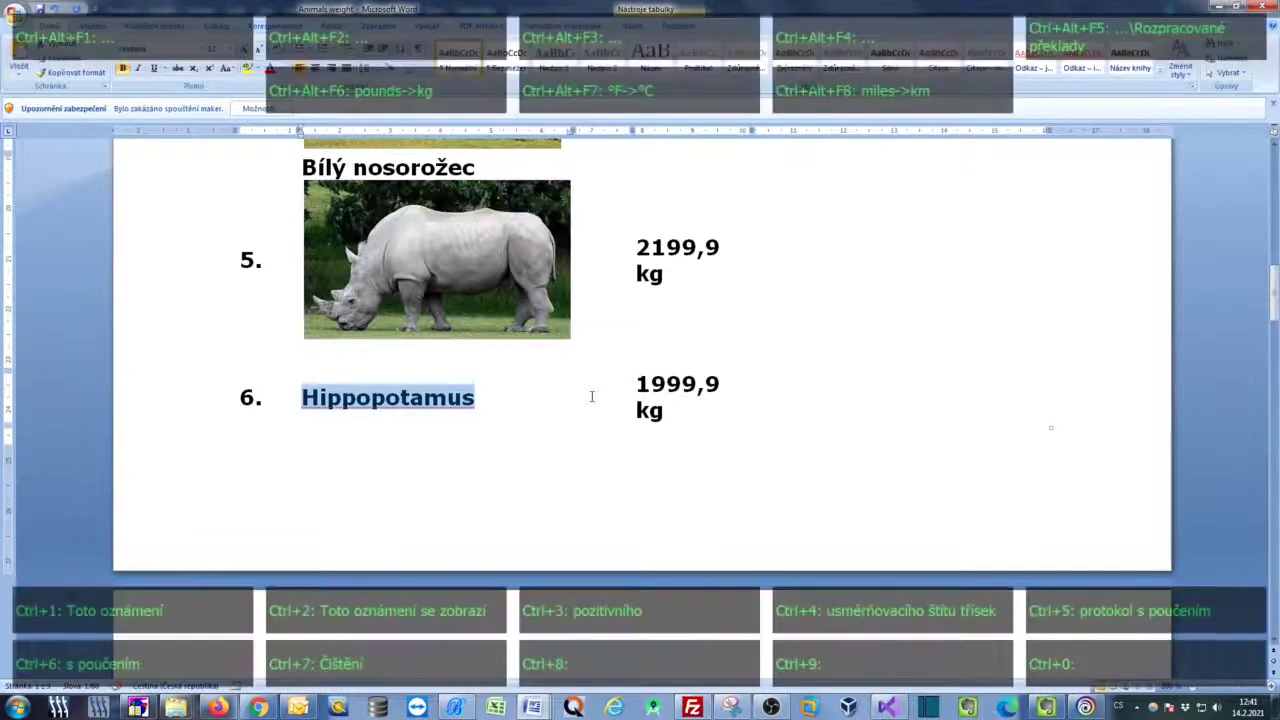
key("ctrl+t")
Step: Translate Giraffe and Crocodile into Czech, giving Žirafa and Krokodýl
scroll(591, 397, "down", 3)
scroll(591, 397, "down", 1)
scroll(414, 468, "down", 3)
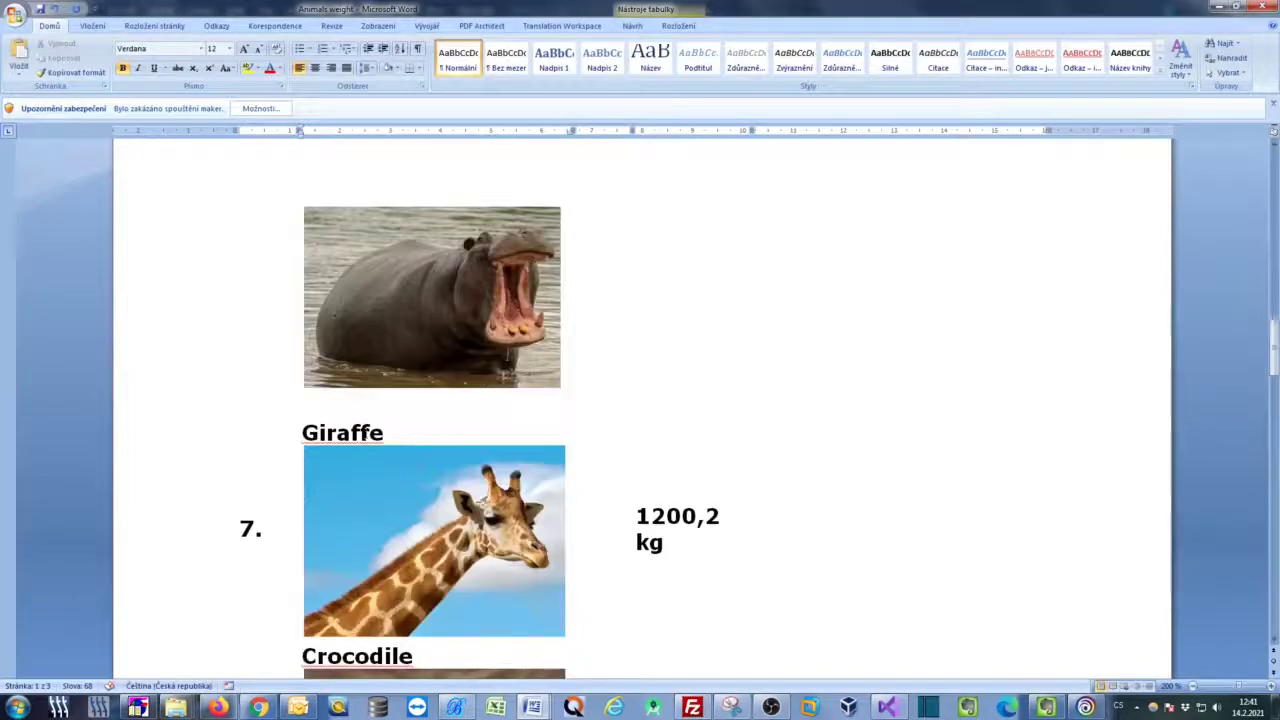
key("Home")
key("shift+End")
key("ctrl")
key("ctrl+t")
scroll(514, 440, "down", 3)
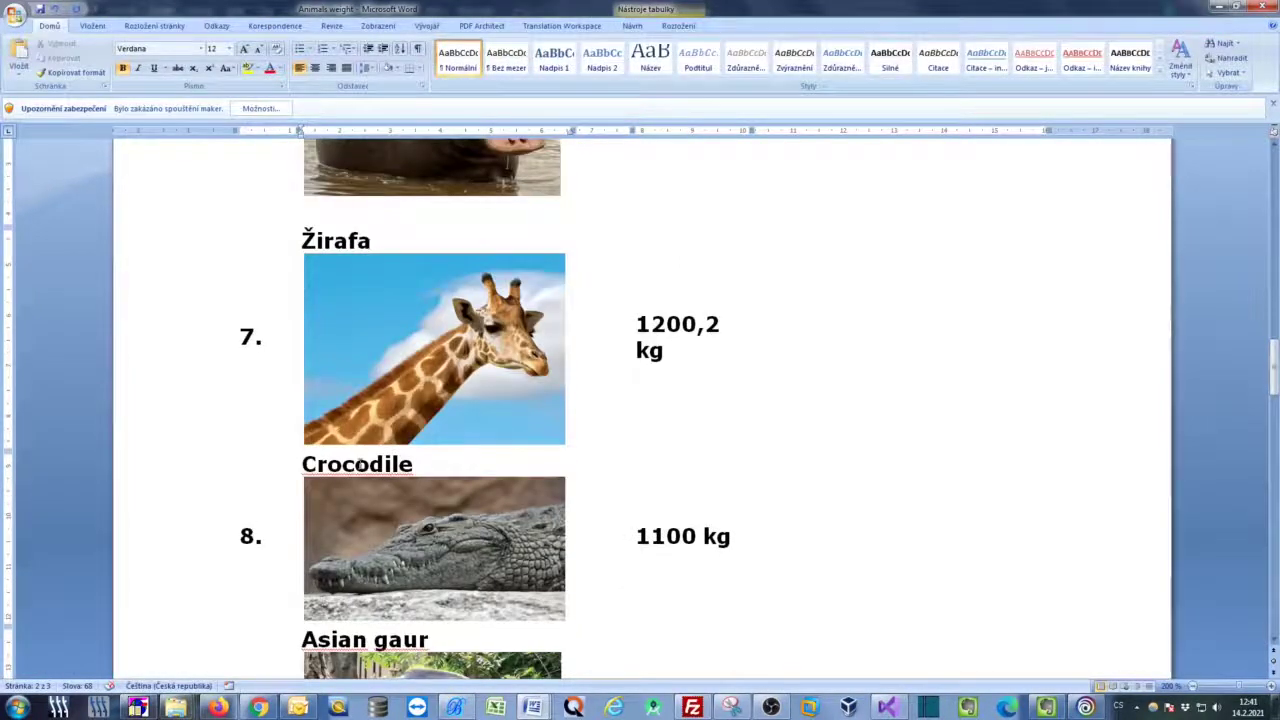
left_click(360, 464)
key("Home")
key("shift+End")
key("ctrl")
key("ctrl+t")
Step: Translate the 'Asian gaur' caption and delete the wrong ending of 'Asijské'
scroll(697, 482, "down", 3)
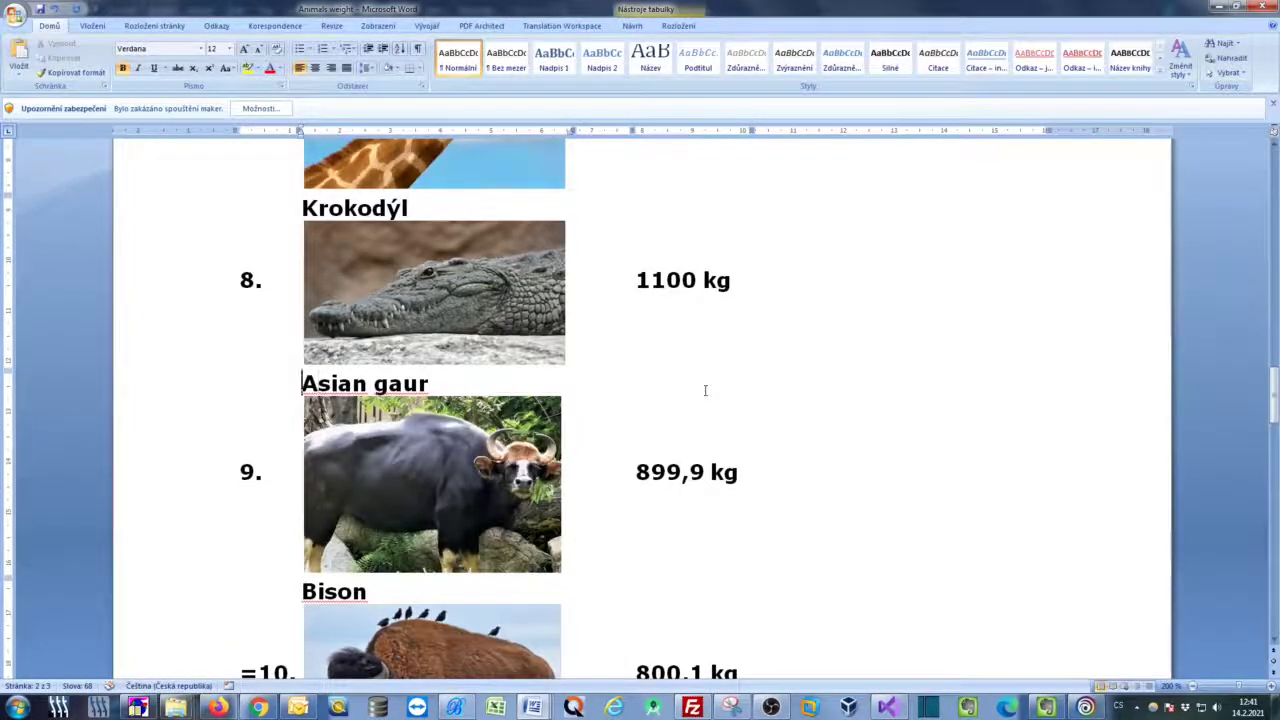
key("Home")
key("shift+End")
key("shift+Left")
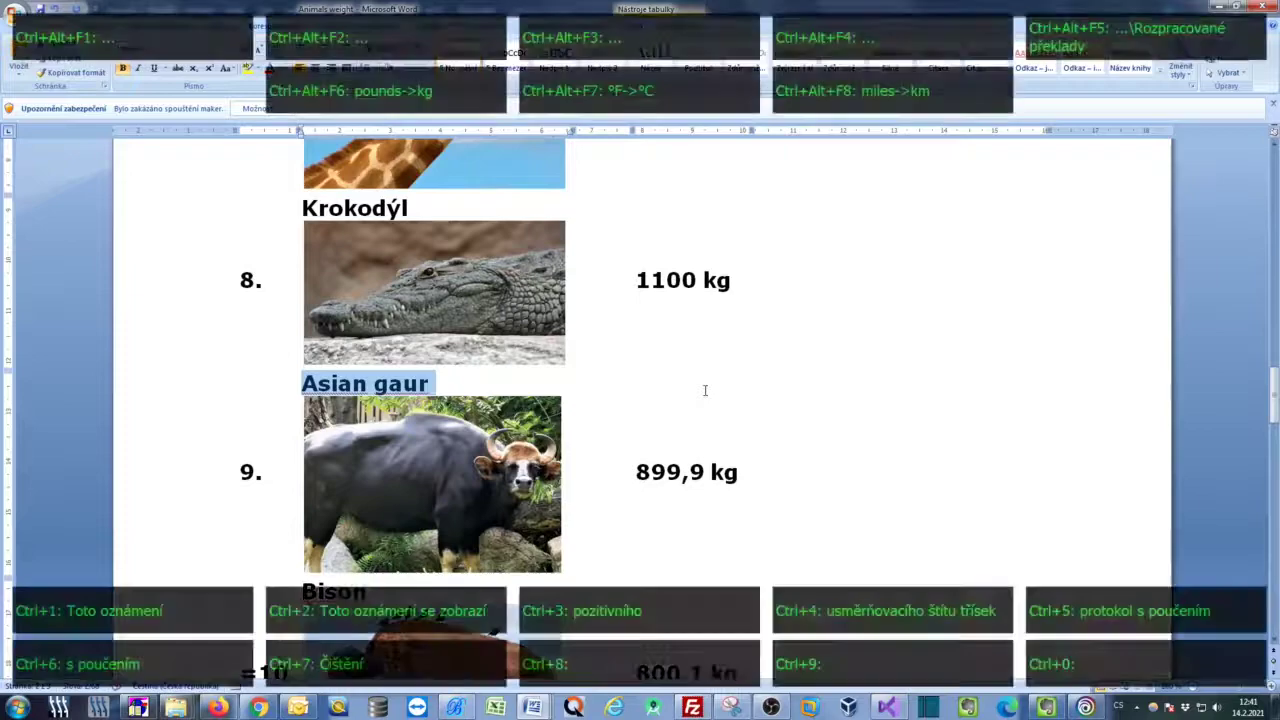
key("ctrl+alt+t")
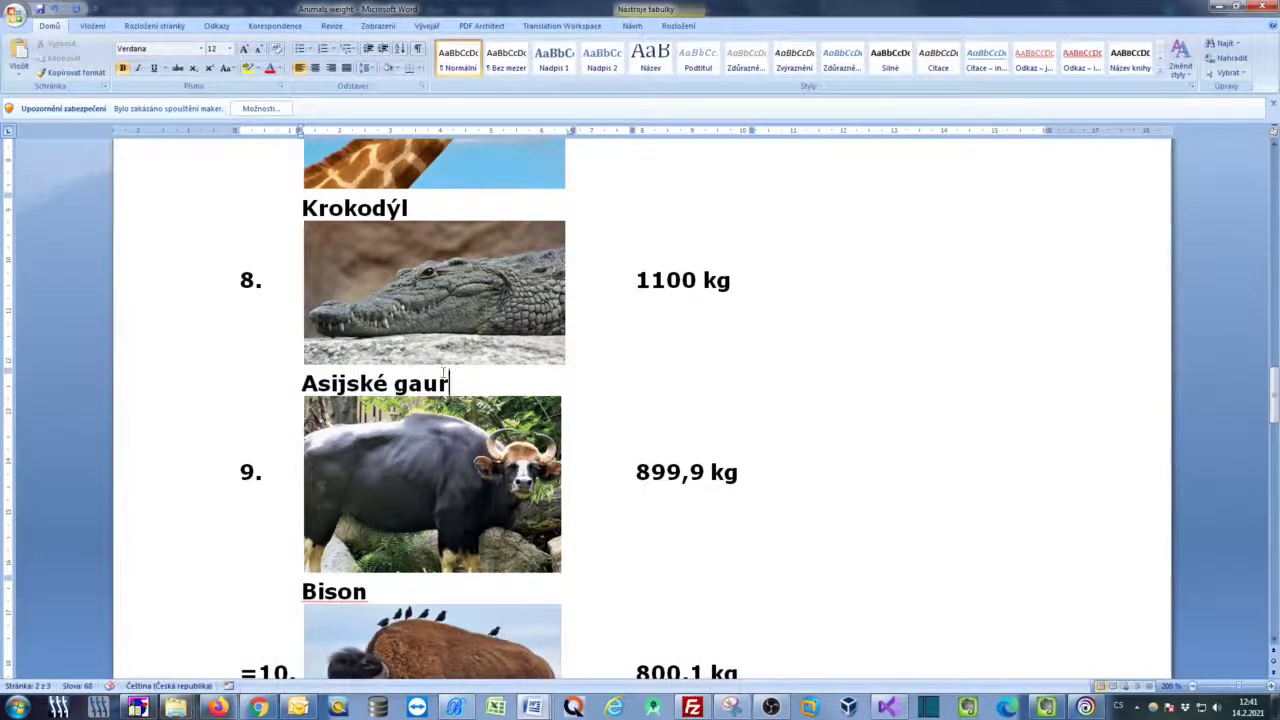
key("BackSpace")
Step: Finish 'Asijský', then translate Bison and correct its s to z
type("ý")
scroll(818, 388, "down", 3)
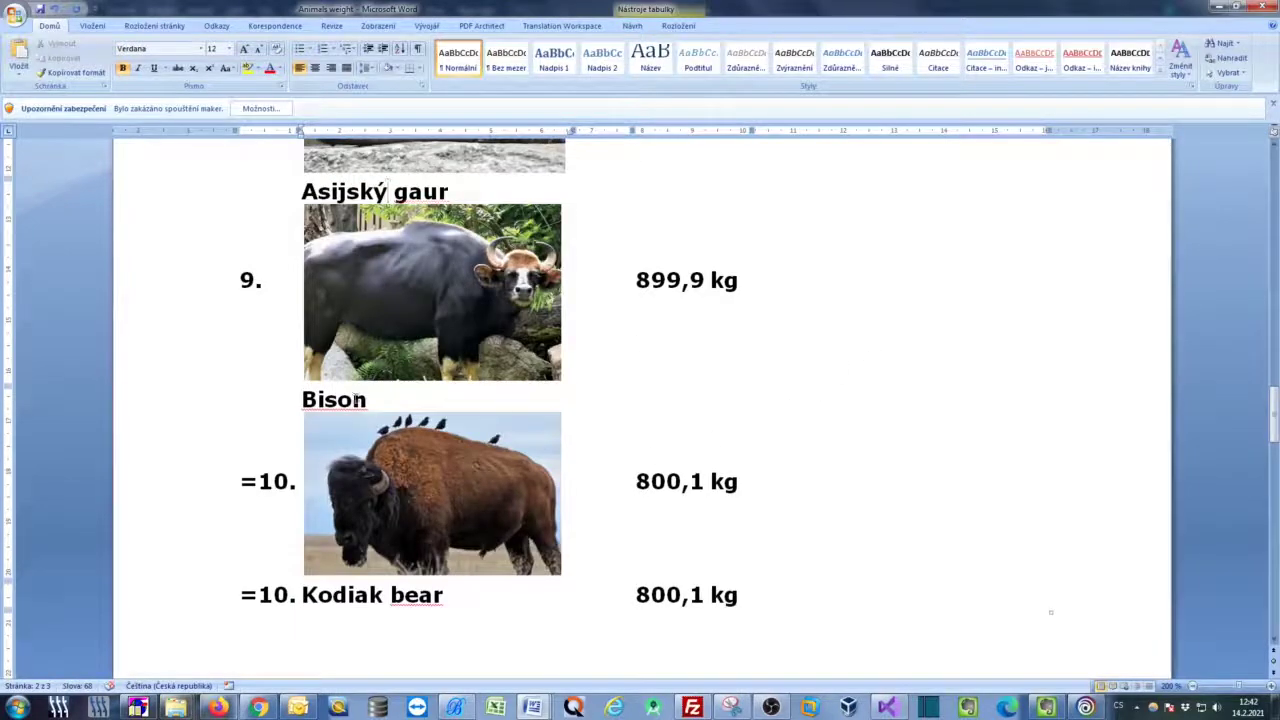
key("shift+End")
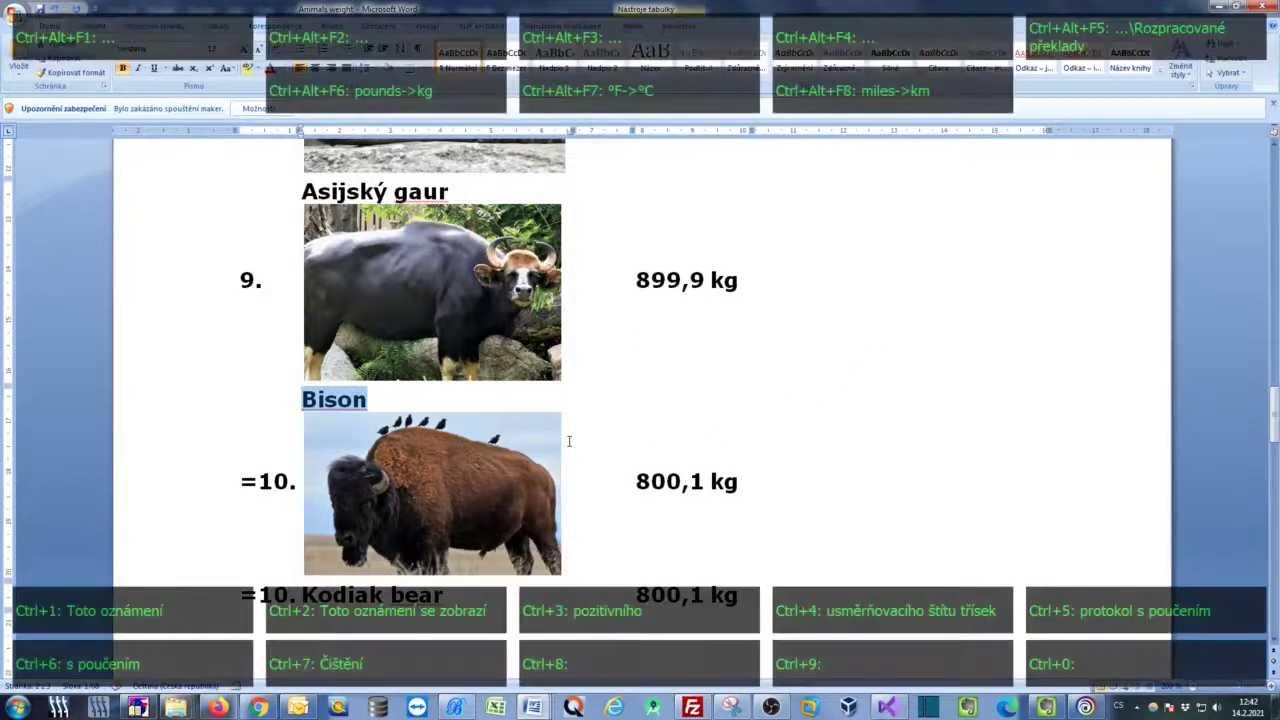
key("ctrl+alt+t")
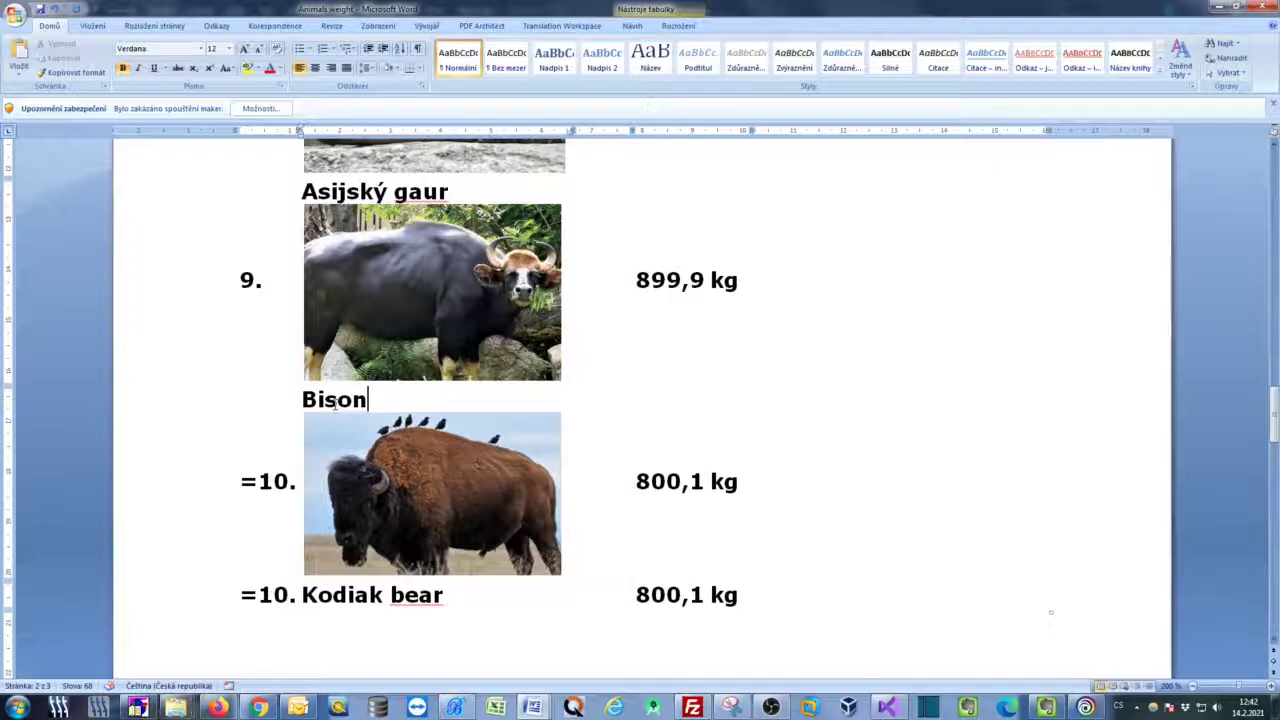
left_click(338, 399)
key("BackSpace")
type("z")
Step: Replace Kodiak bear with 'Medvěd Kodiak' and Yak with 'Jak'
scroll(762, 451, "down", 1)
left_click_drag(318, 467, 455, 469)
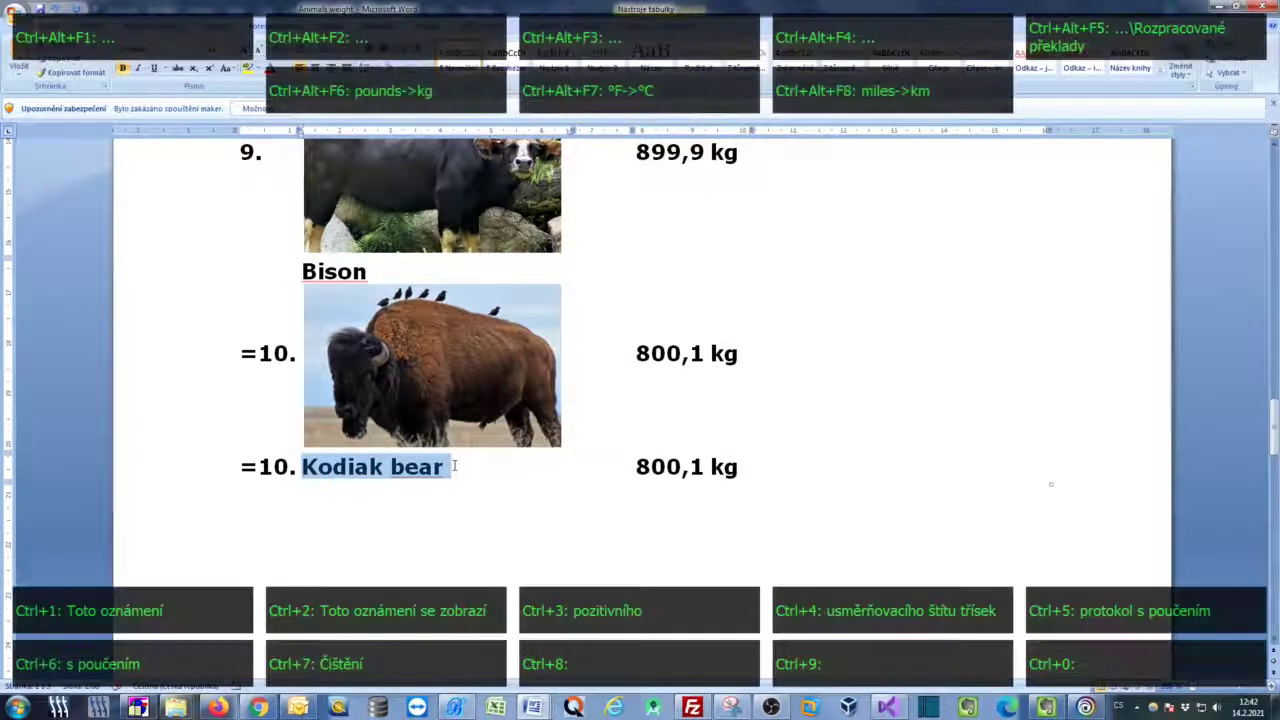
type("Medvěd Kodiak")
scroll(475, 472, "down", 3)
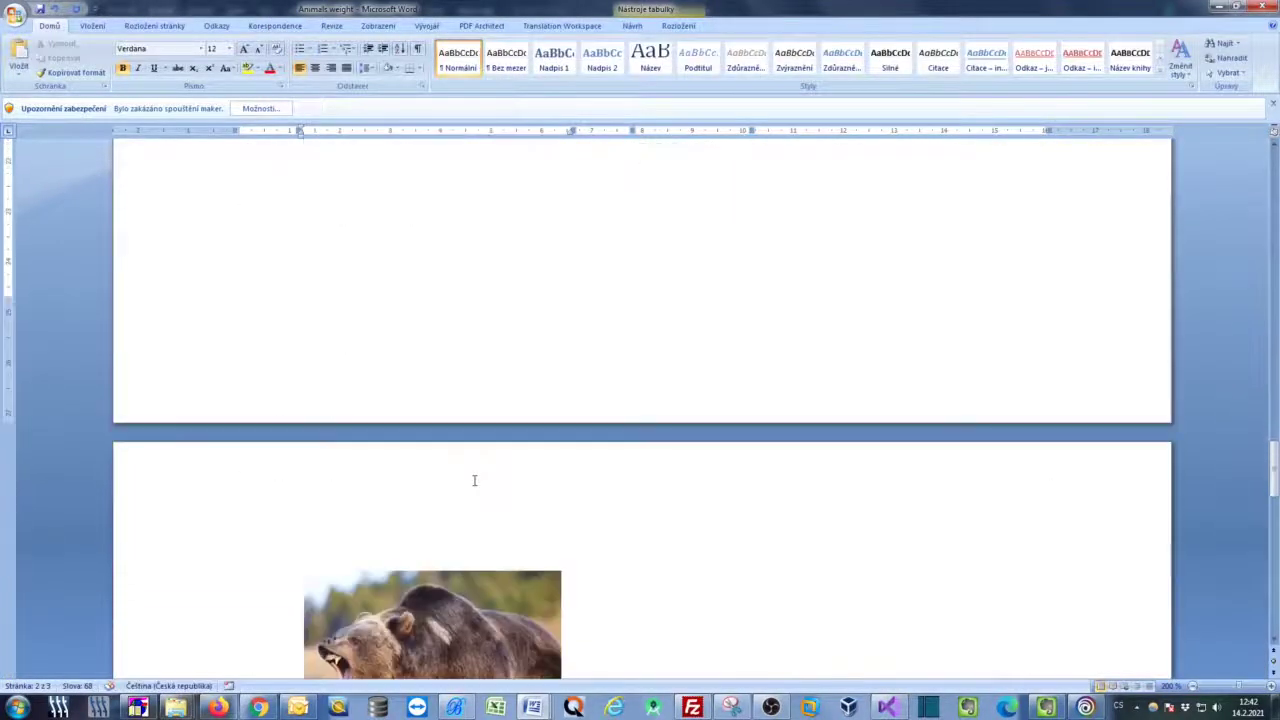
scroll(400, 455, "down", 3)
key("shift+End")
type("Jak")
Step: Replace Giant Eland with 'Obří Eland' and Alaskan Moose with 'Aljašský los'
scroll(445, 520, "down", 5)
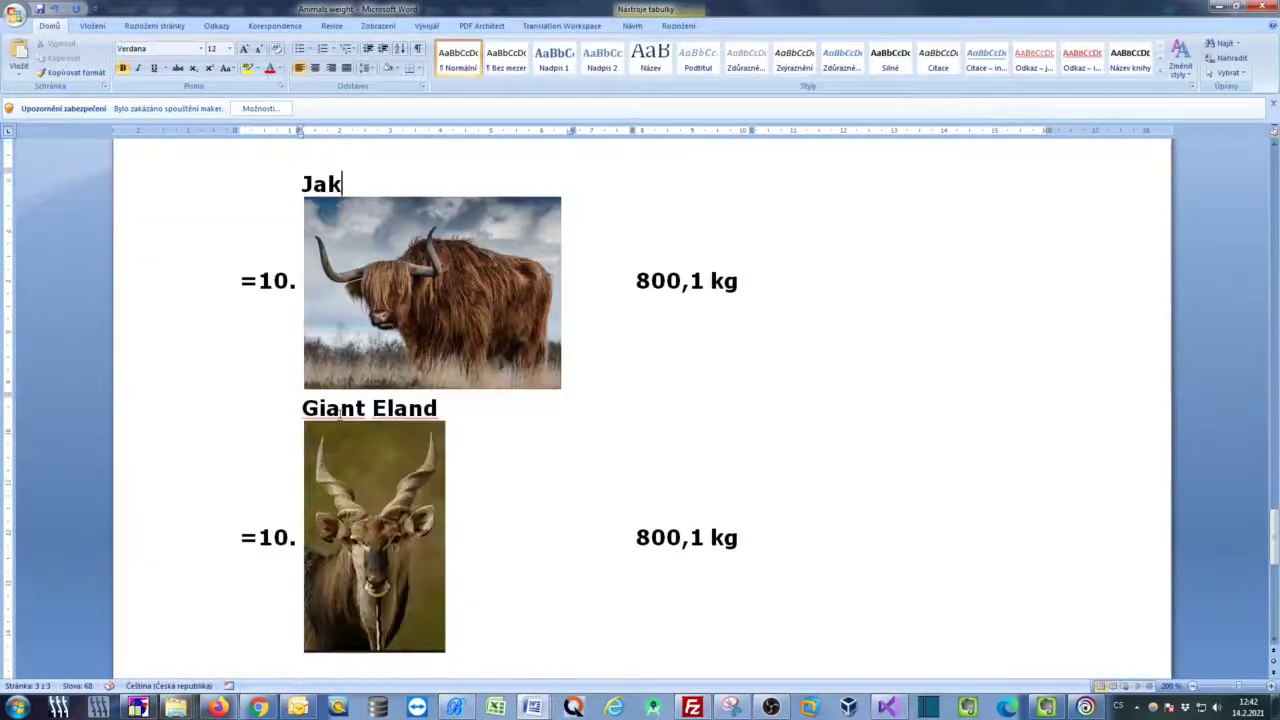
key("Down")
key("Home")
key("shift+End")
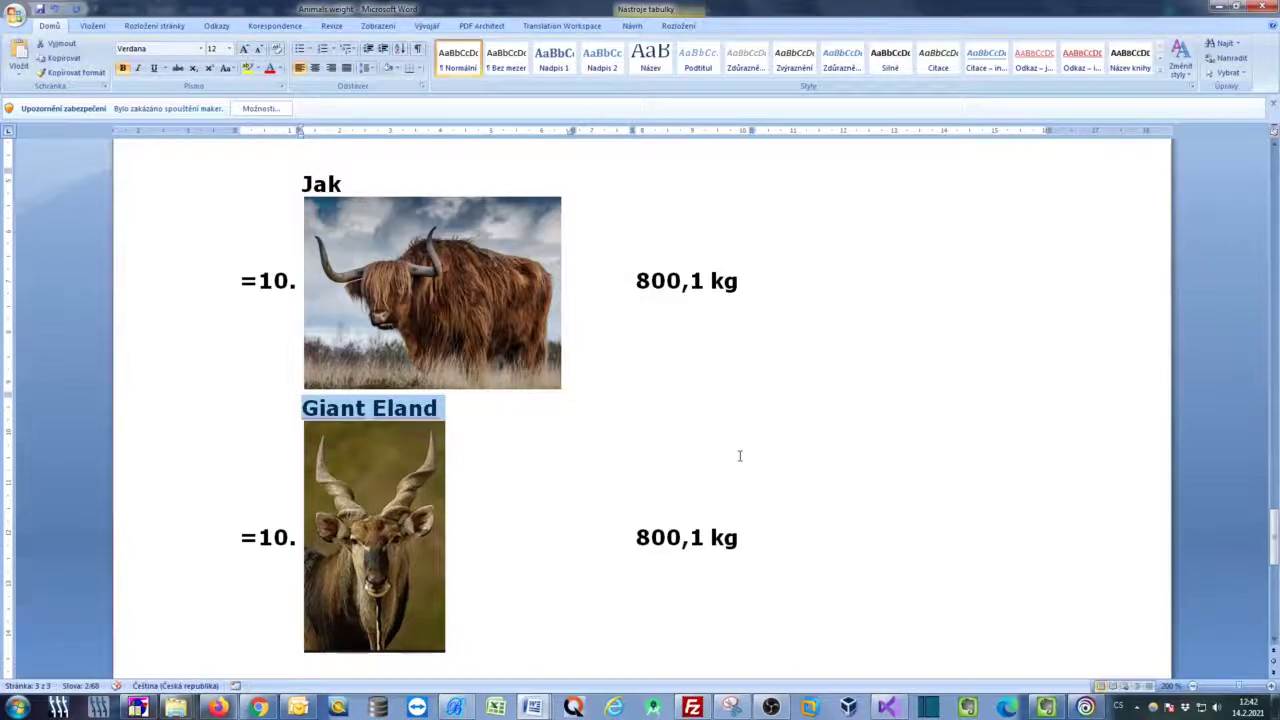
type("Obří Eland")
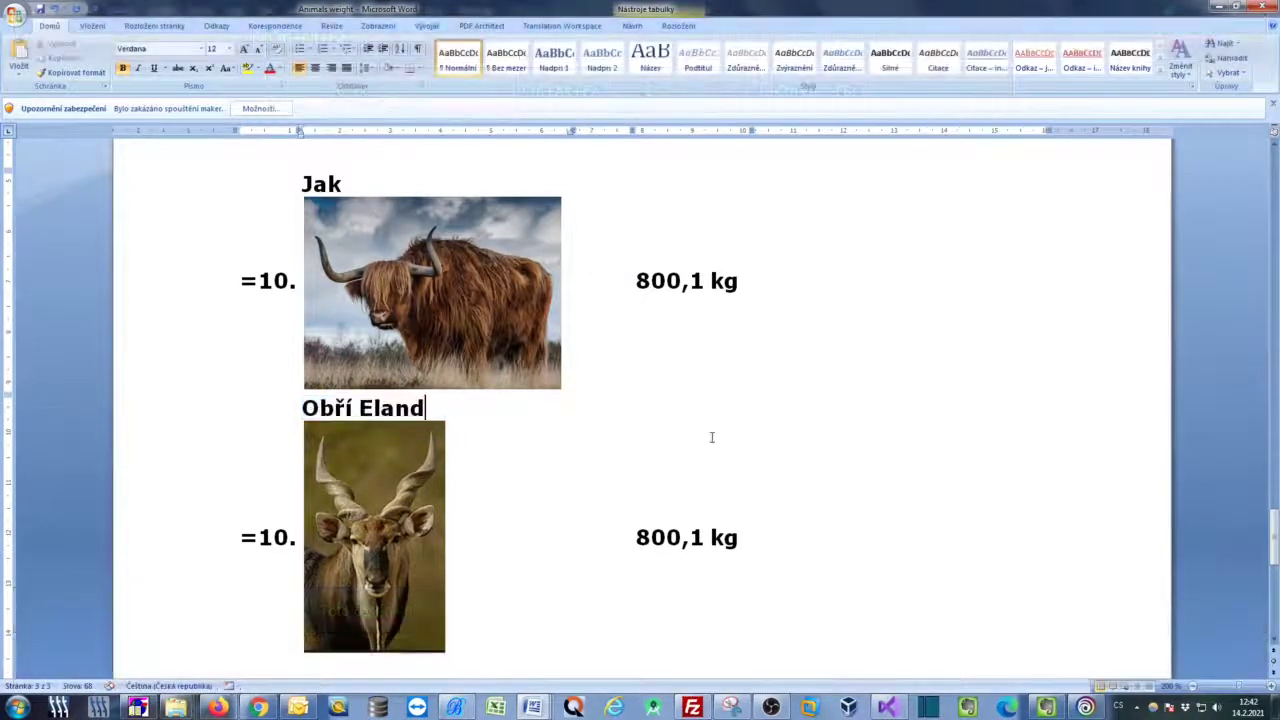
scroll(709, 437, "down", 1)
scroll(709, 437, "down", 4)
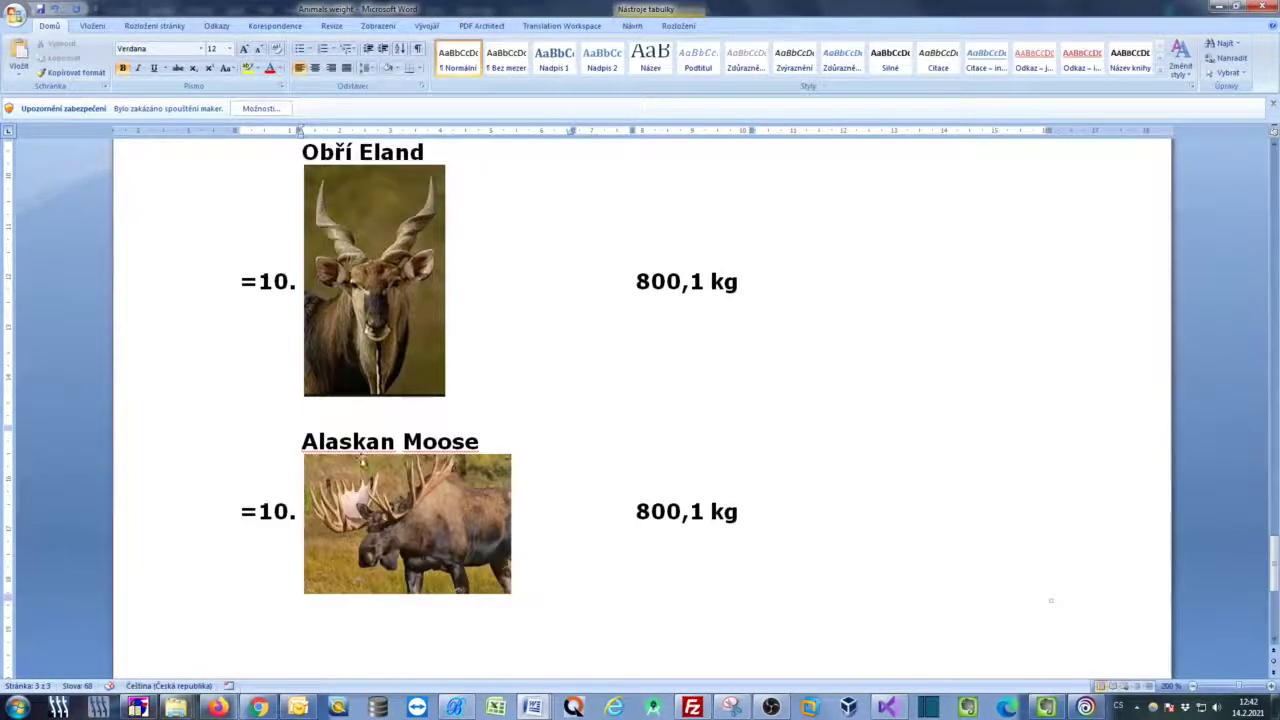
key("shift+End")
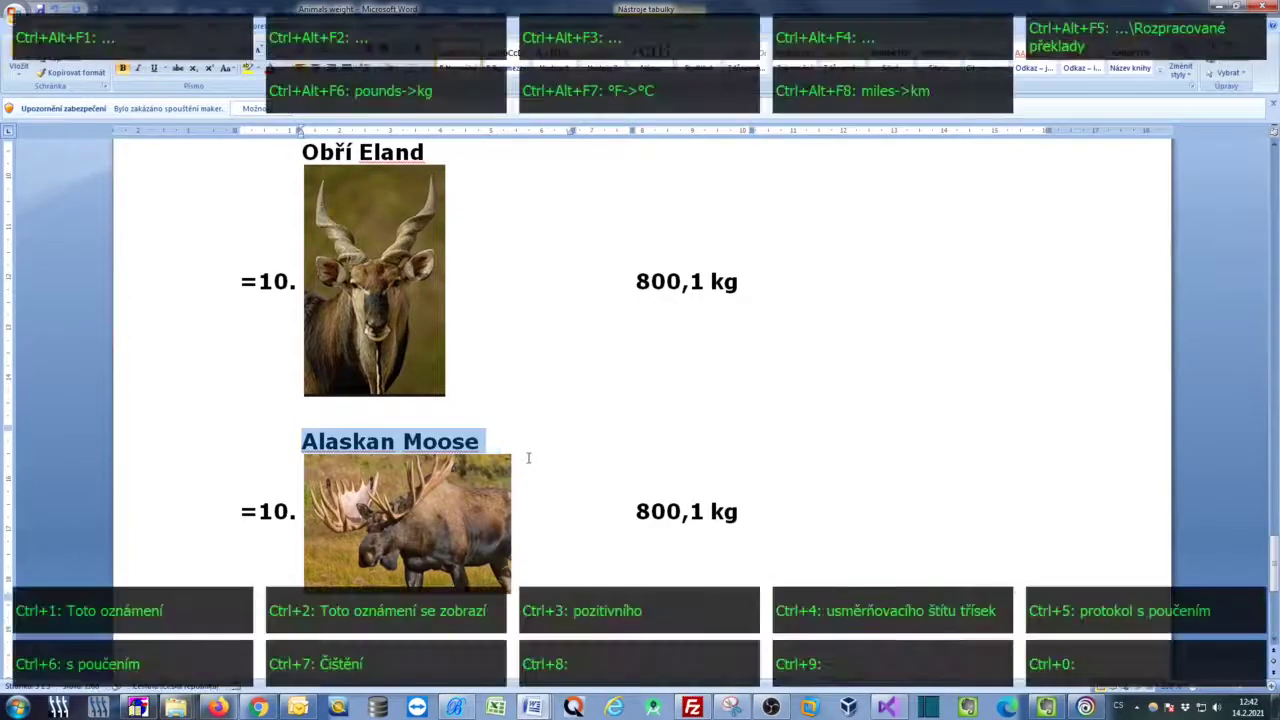
type("Aljašský los")
scroll(546, 460, "down", 3)
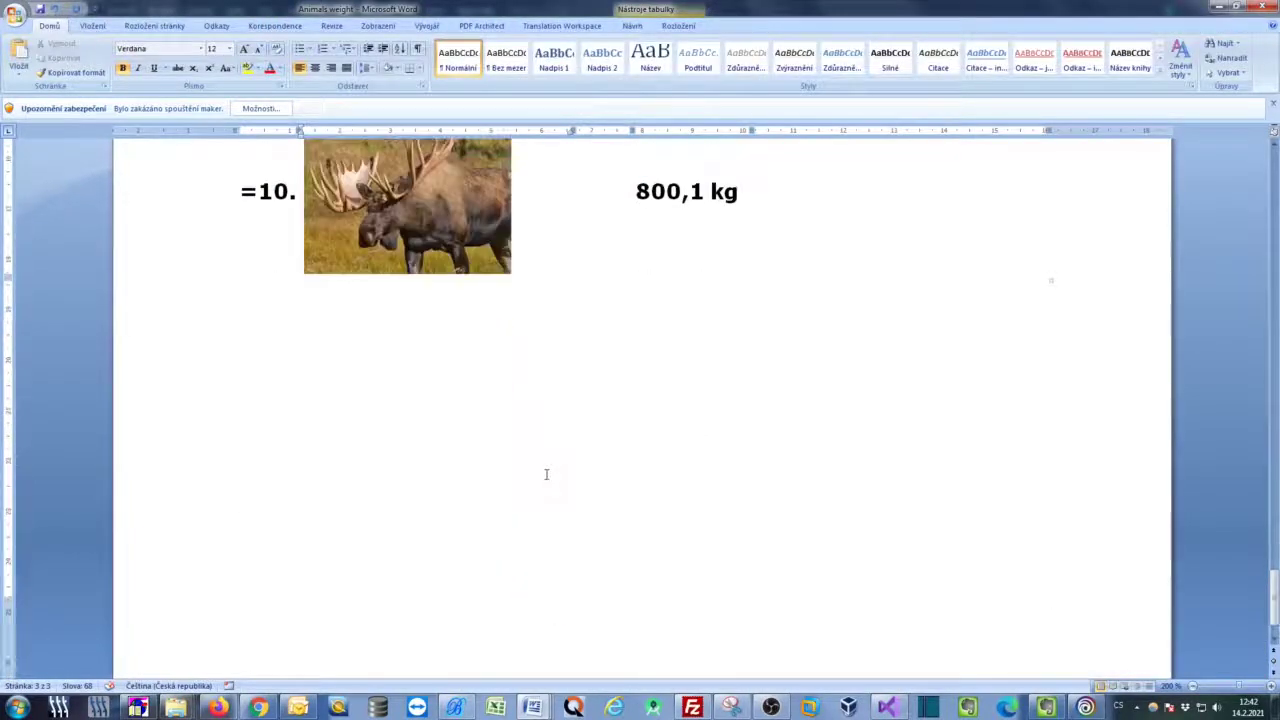
scroll(546, 466, "down", 5)
scroll(546, 495, "up", 5)
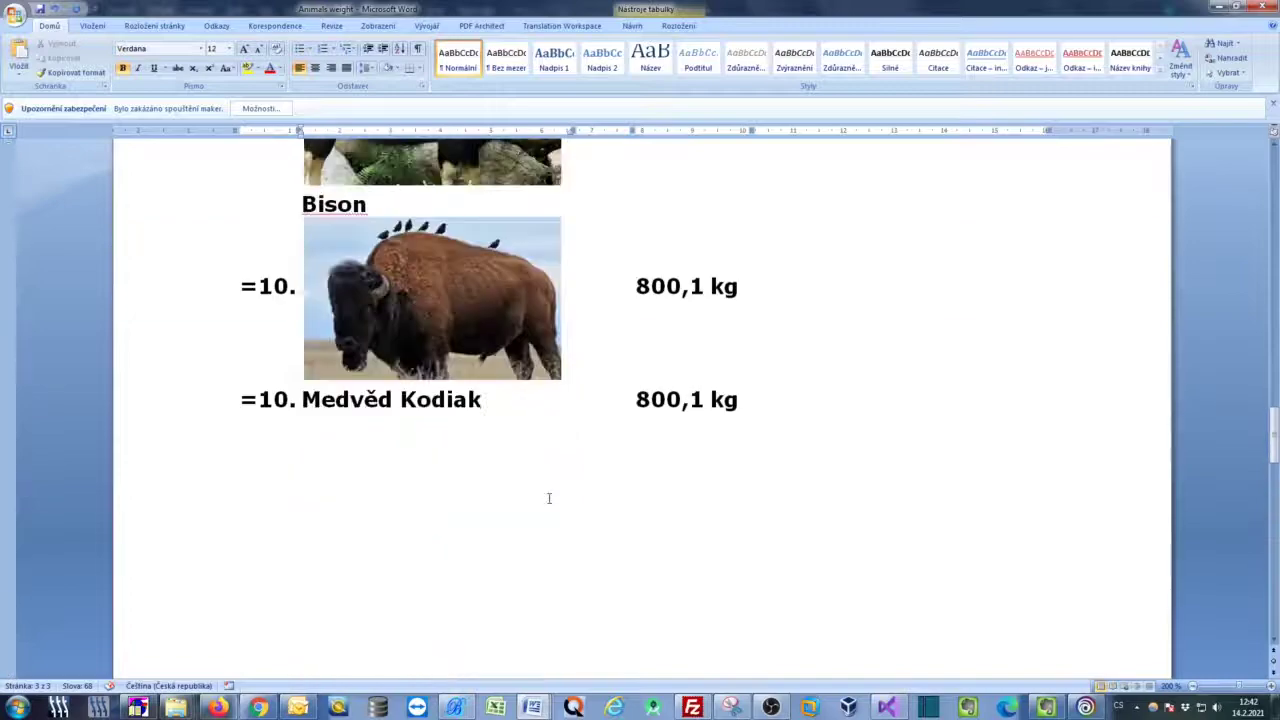
Step: Change the 'Animal' table header to 'Zvíře'
scroll(546, 497, "up", 5)
scroll(546, 515, "up", 5)
scroll(546, 525, "up", 5)
scroll(546, 530, "up", 5)
scroll(547, 533, "up", 4)
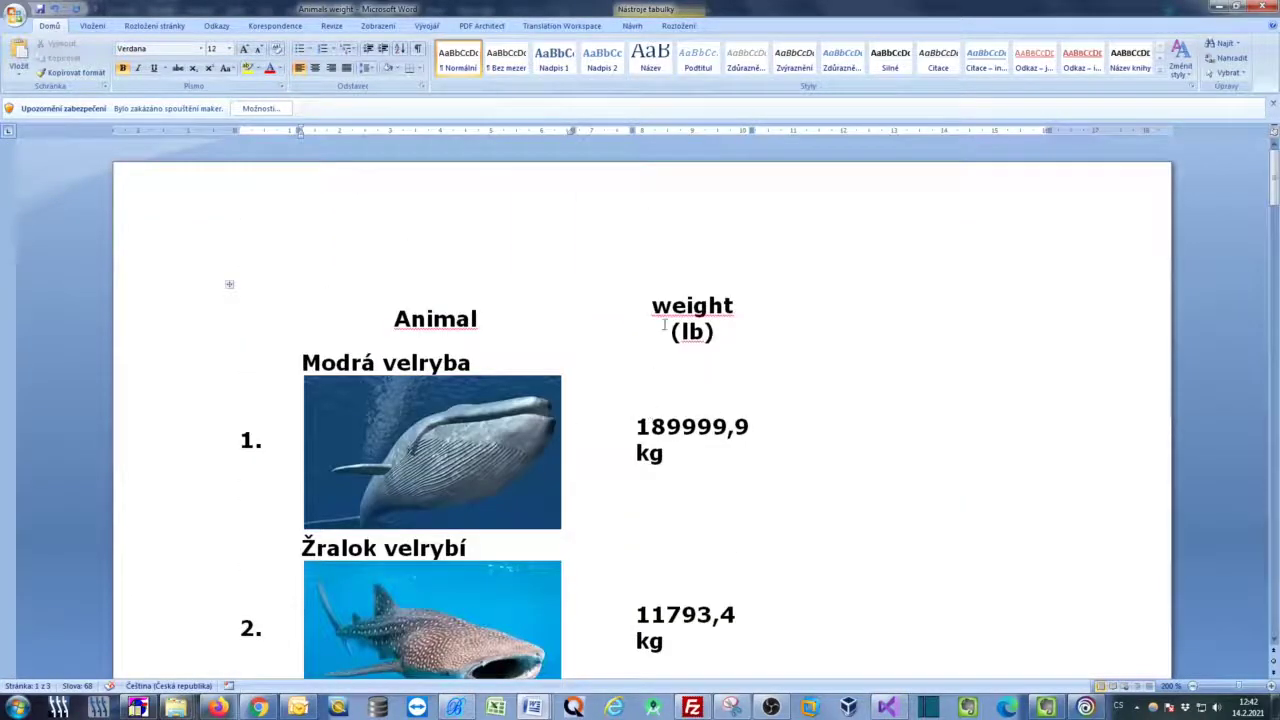
left_click(642, 427)
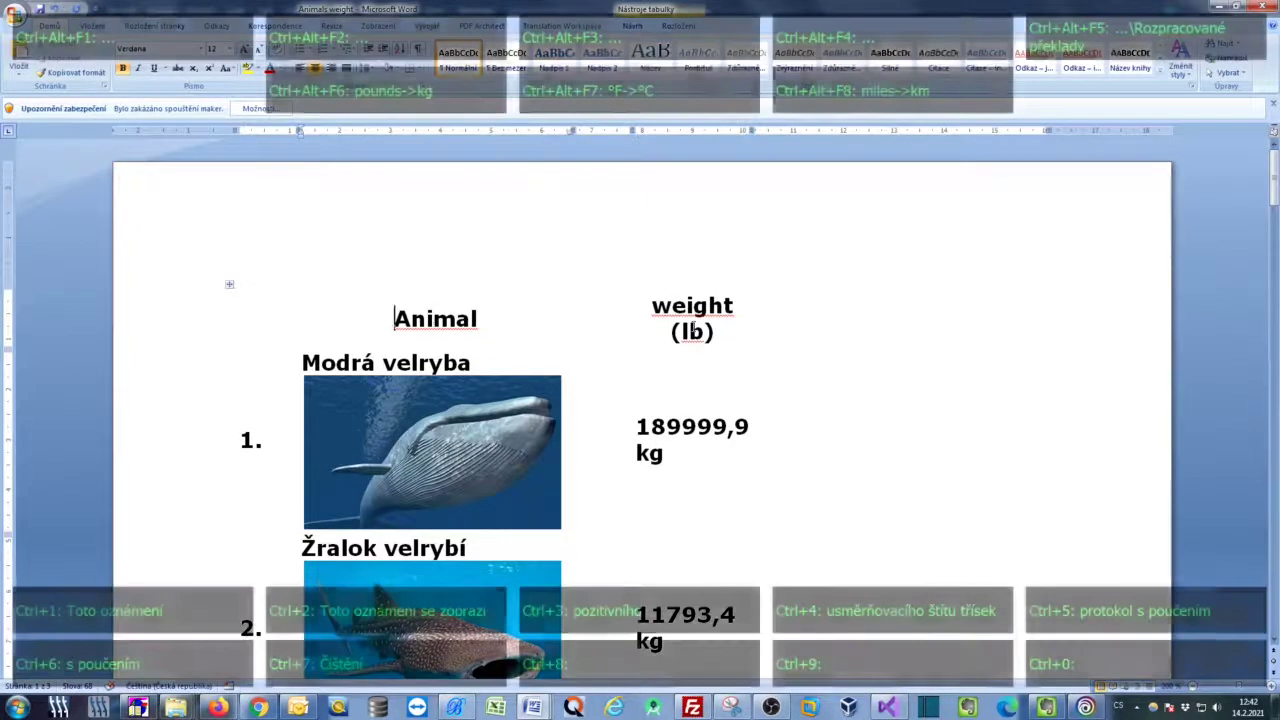
left_click_drag(392, 318, 480, 318)
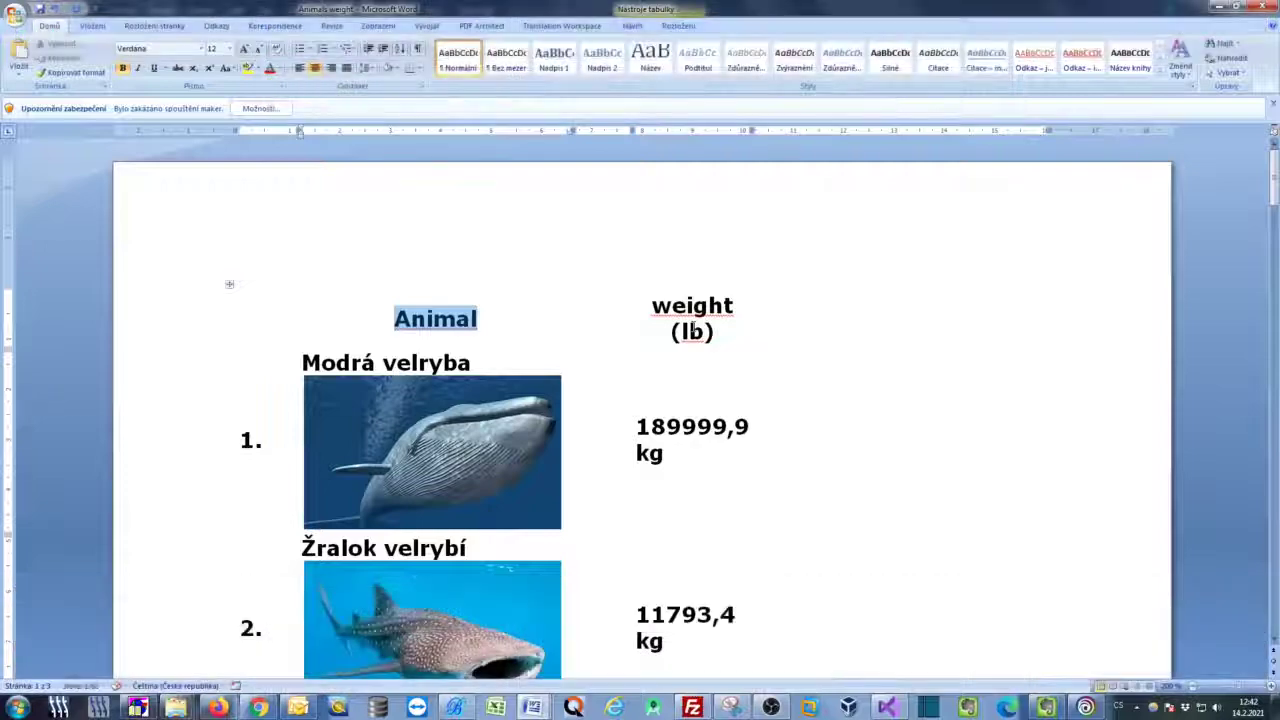
type("Zvíře")
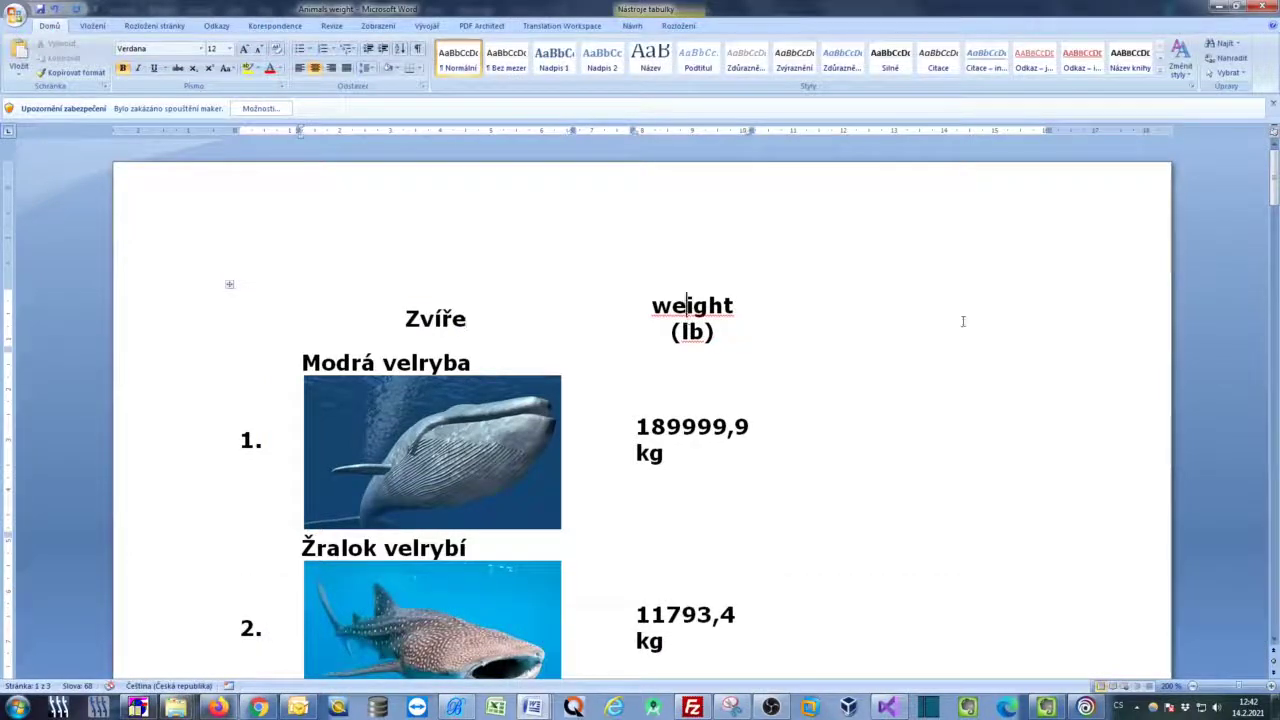
Step: Change the weight header to 'hmotnost' and its unit from lb to kg
key("ctrl+Left")
key("ctrl+shift+Right")
type("hmotnost")
key("Down")
key("BackSpace")
key("Left")
key("BackSpace")
key("BackSpace")
type("kb")
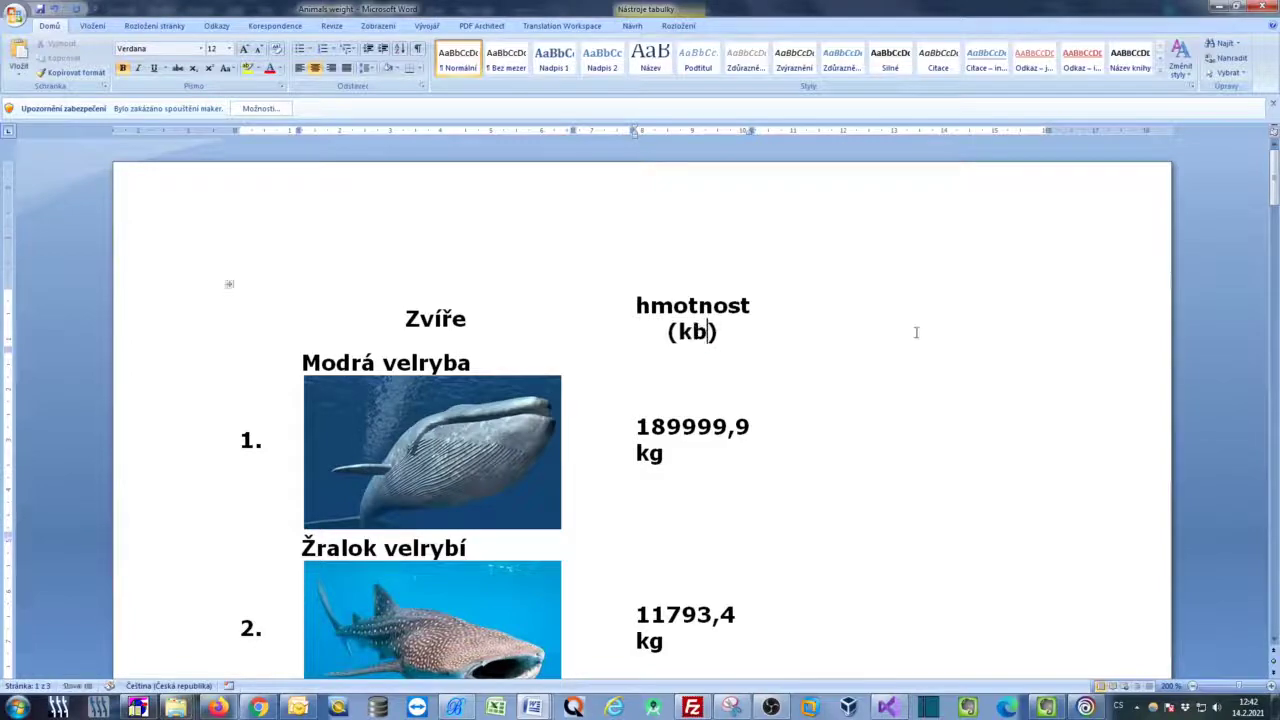
key("BackSpace")
type("g")
scroll(817, 368, "down", 2)
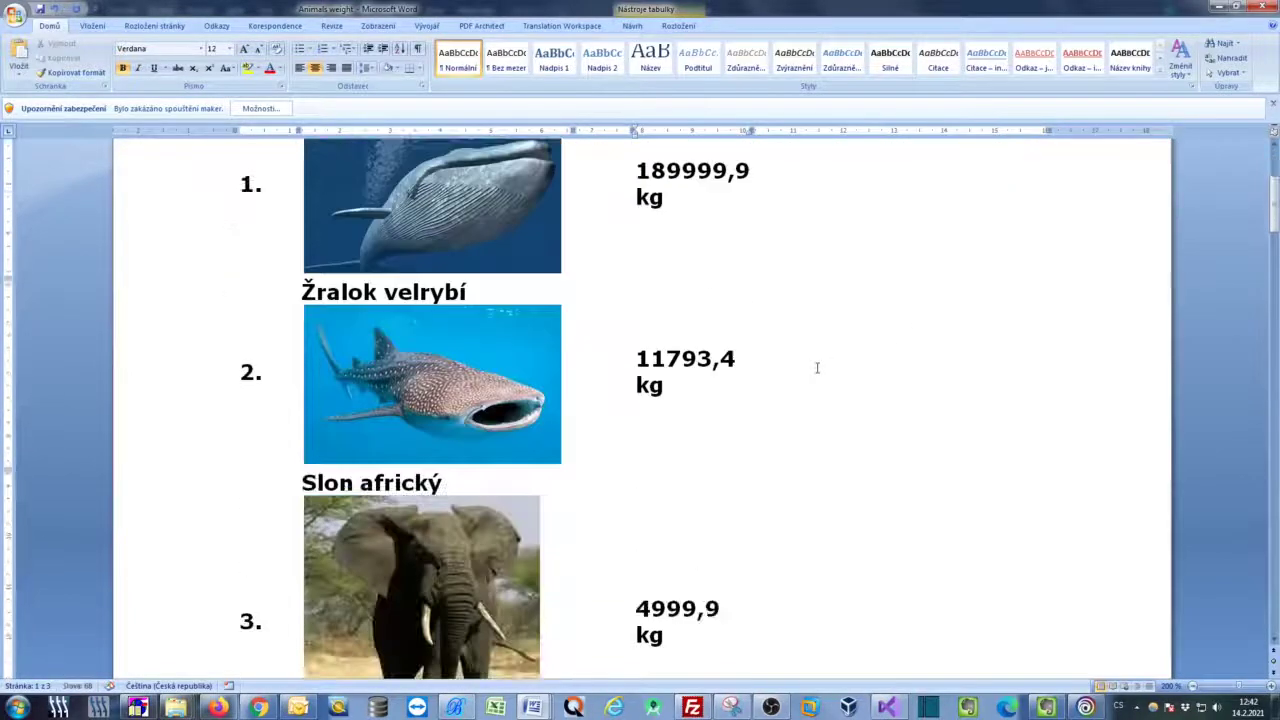
scroll(817, 366, "down", 4)
scroll(817, 366, "down", 3)
scroll(816, 370, "up", 4)
scroll(814, 376, "up", 4)
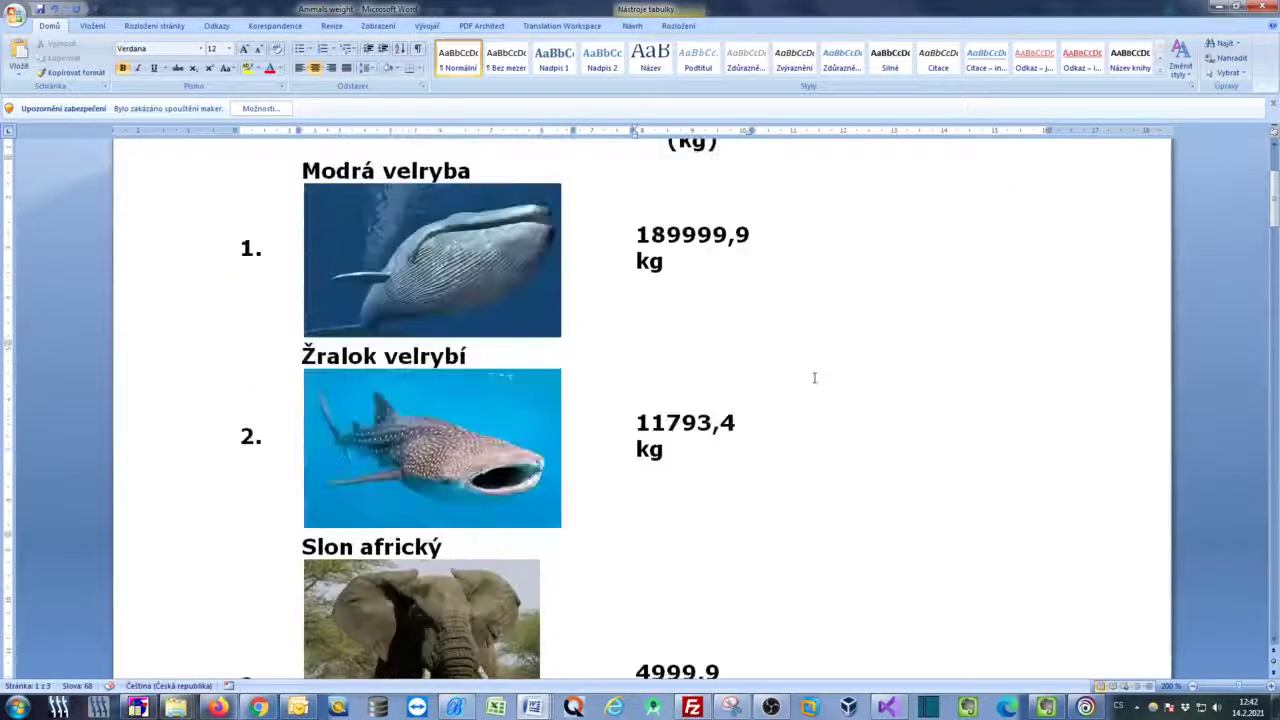
scroll(814, 379, "up", 2)
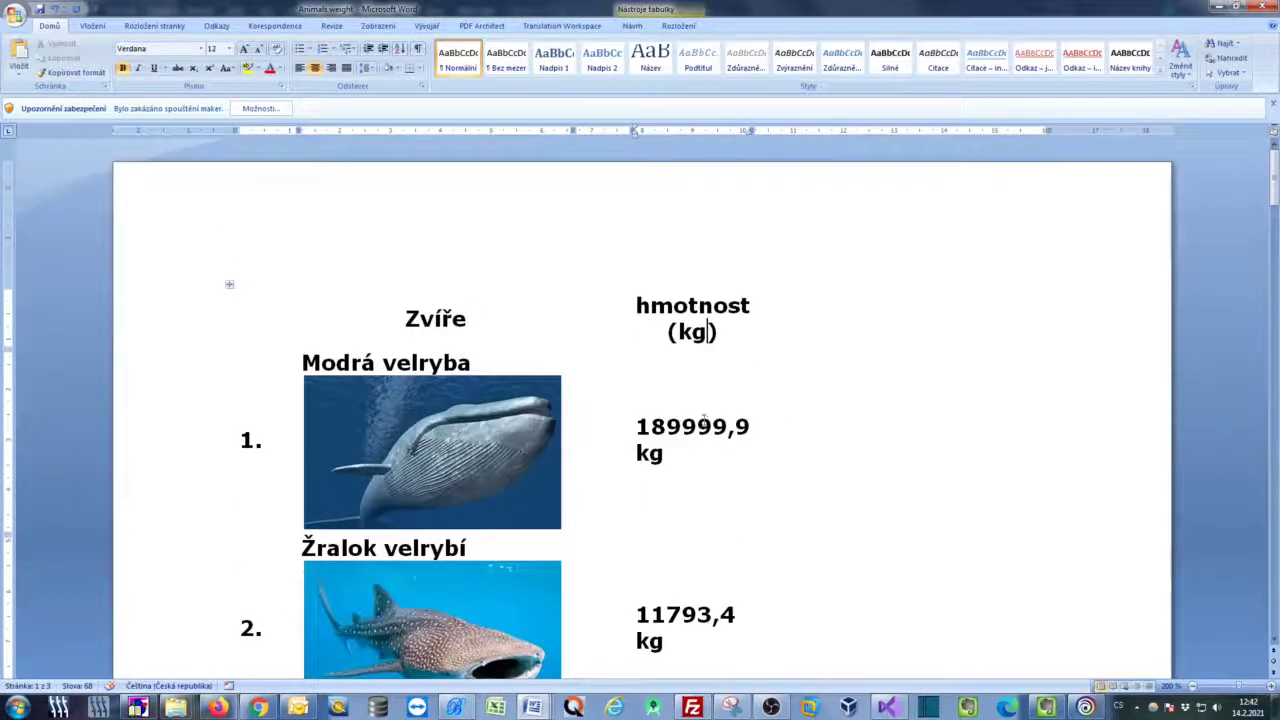
scroll(790, 428, "down", 2)
scroll(789, 431, "down", 5)
scroll(789, 431, "down", 4)
scroll(785, 433, "down", 4)
scroll(783, 433, "down", 5)
scroll(771, 437, "down", 5)
scroll(771, 437, "down", 5)
scroll(769, 440, "down", 3)
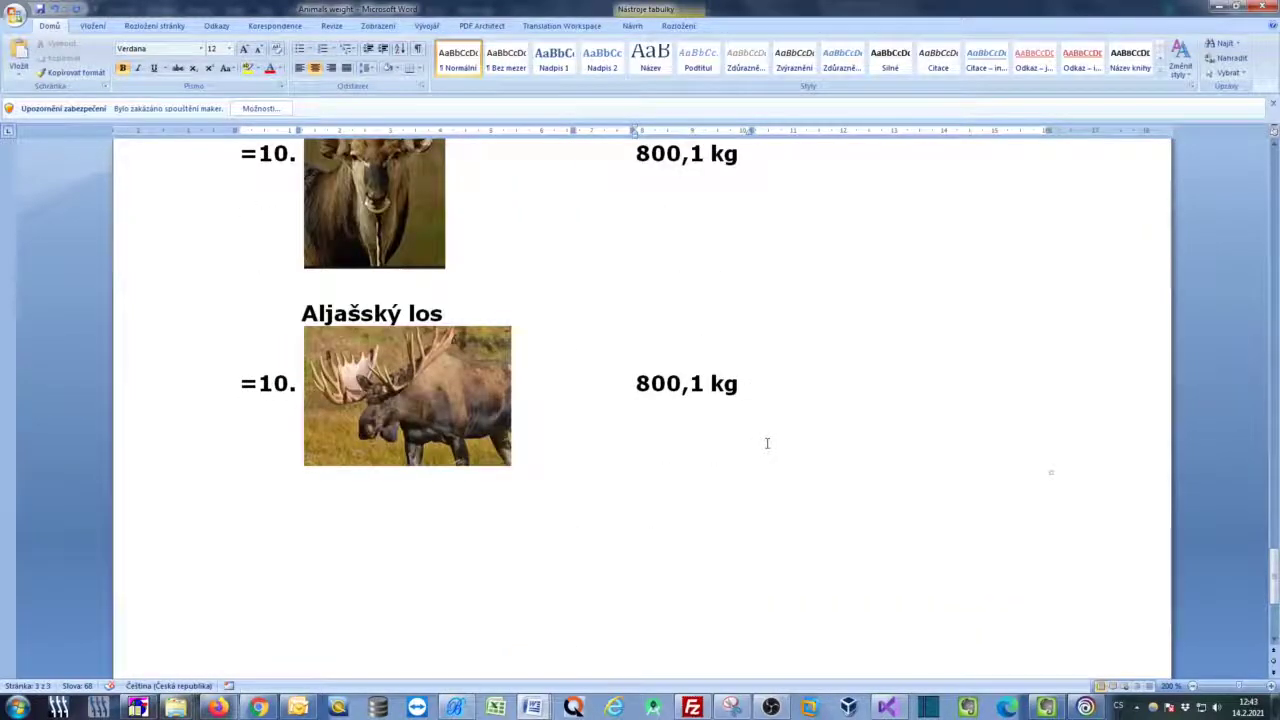